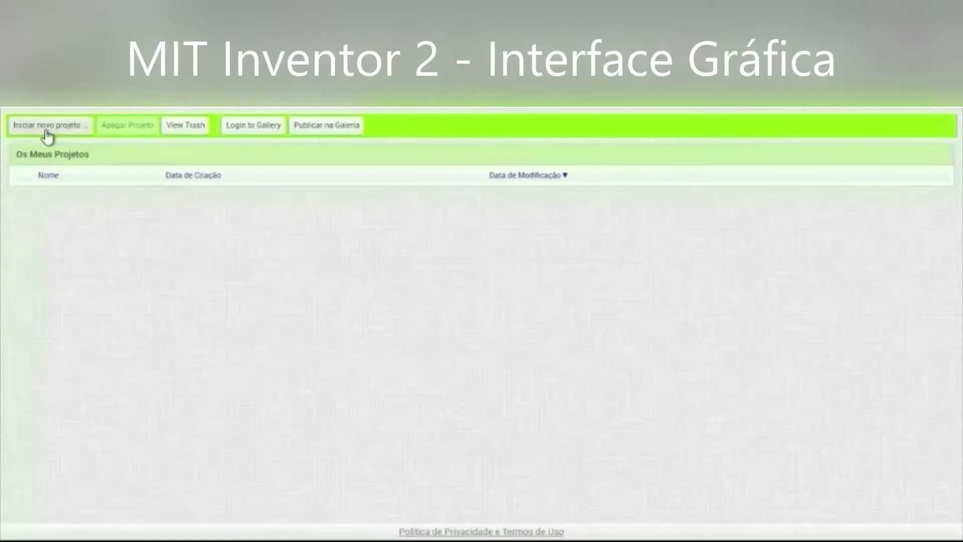
Create a new project named Labimaf.
left_click(47, 132)
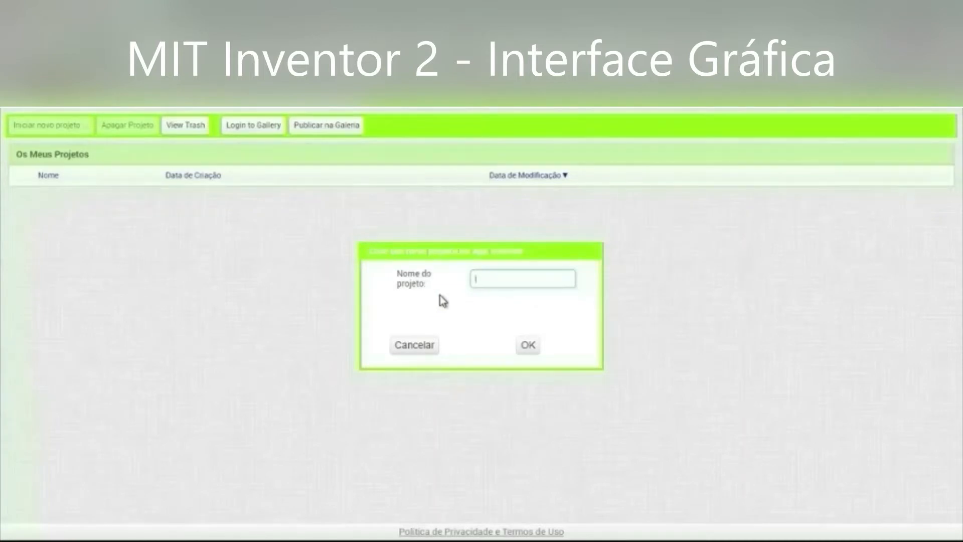
type("J")
type("a")
type("b")
type("ima")
type("t")
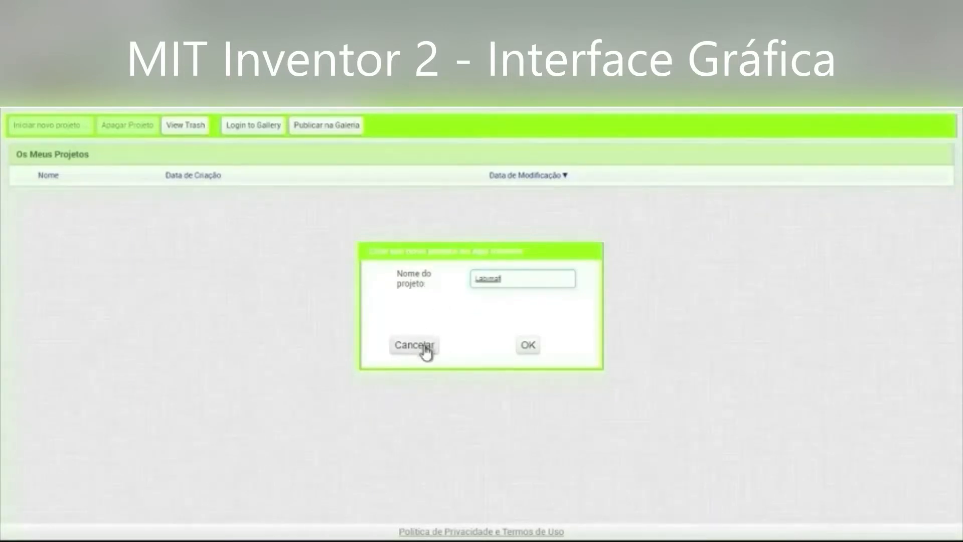
left_click(527, 346)
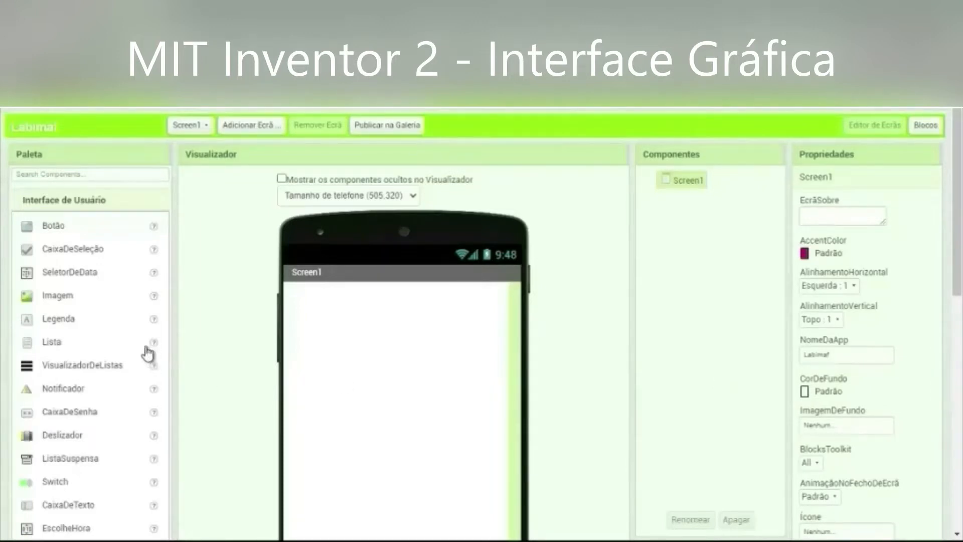
Examine the palette's component categories, including Interface de Usuário, Organização, Multimédia, Desenho e Animação and Sensores, and the project's list of screens.
scroll(183, 386, "down", 1)
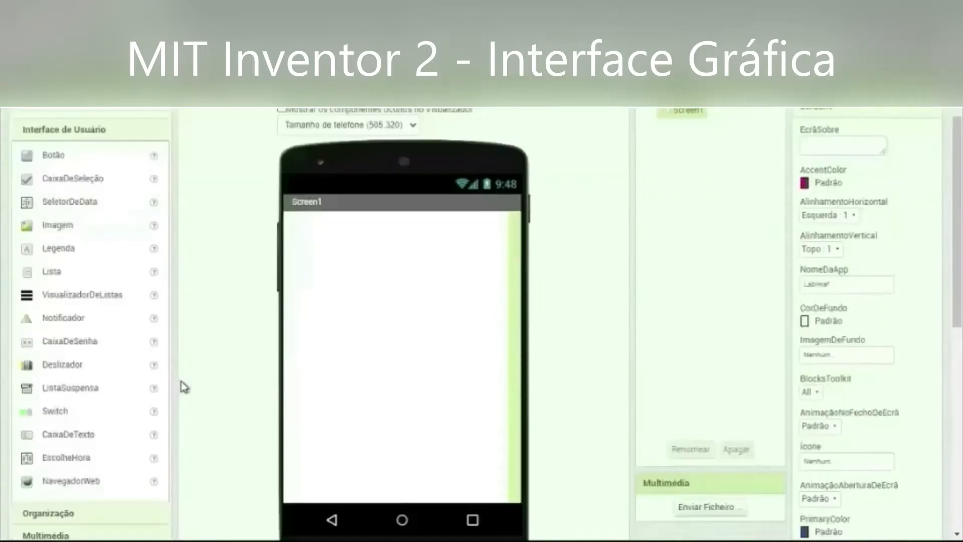
scroll(181, 384, "down", 1)
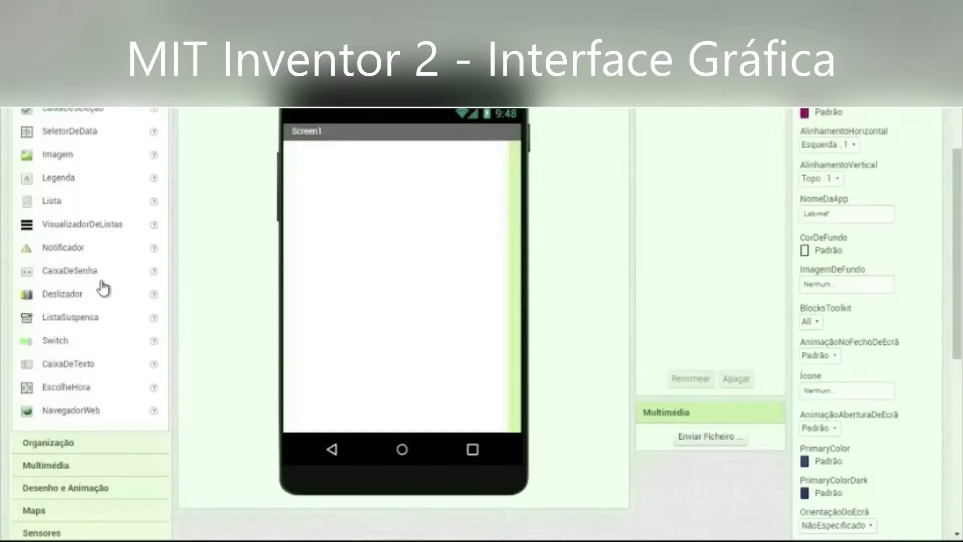
scroll(103, 288, "up", 2)
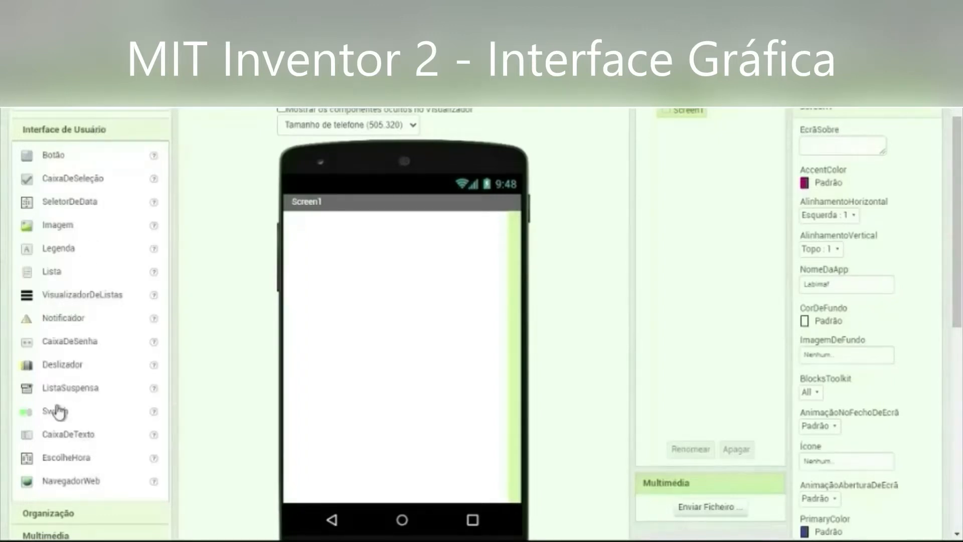
left_click(48, 514)
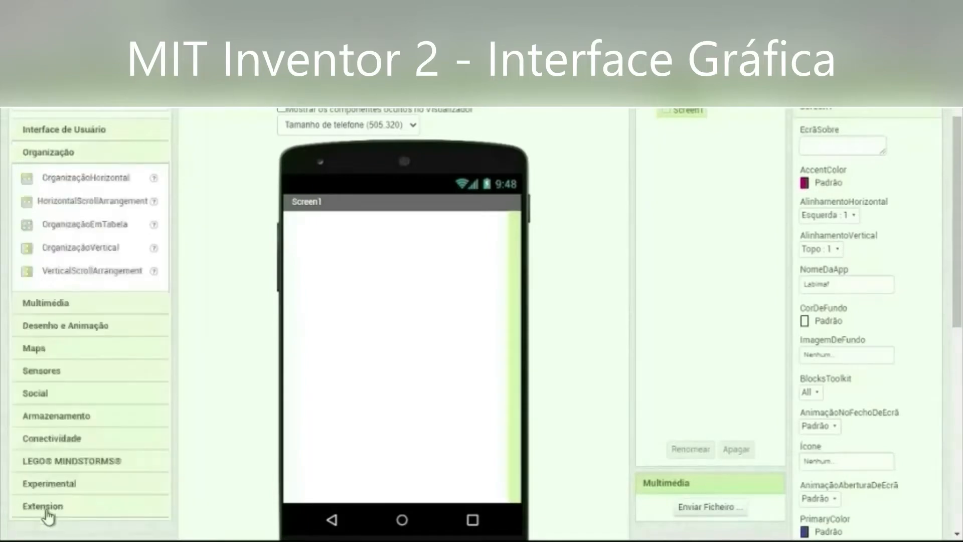
left_click(95, 307)
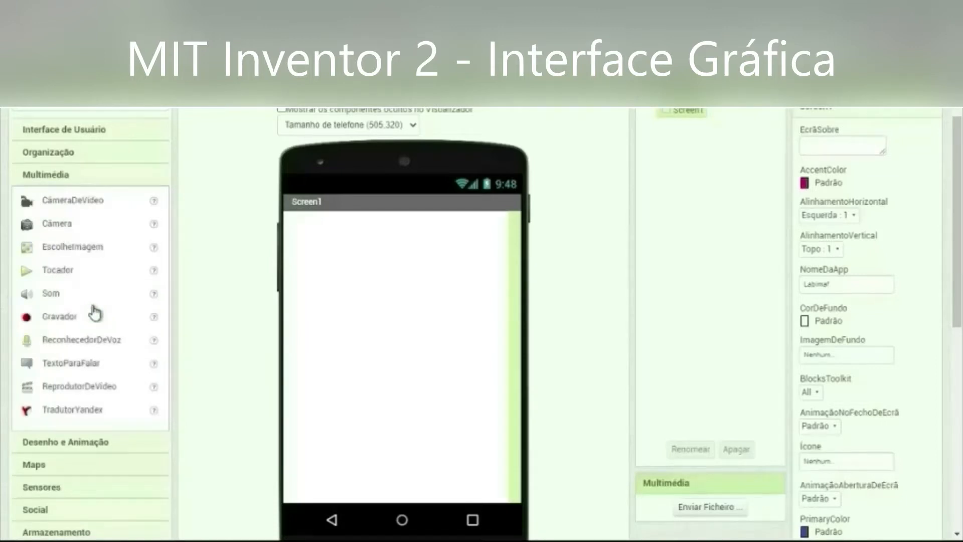
left_click(62, 448)
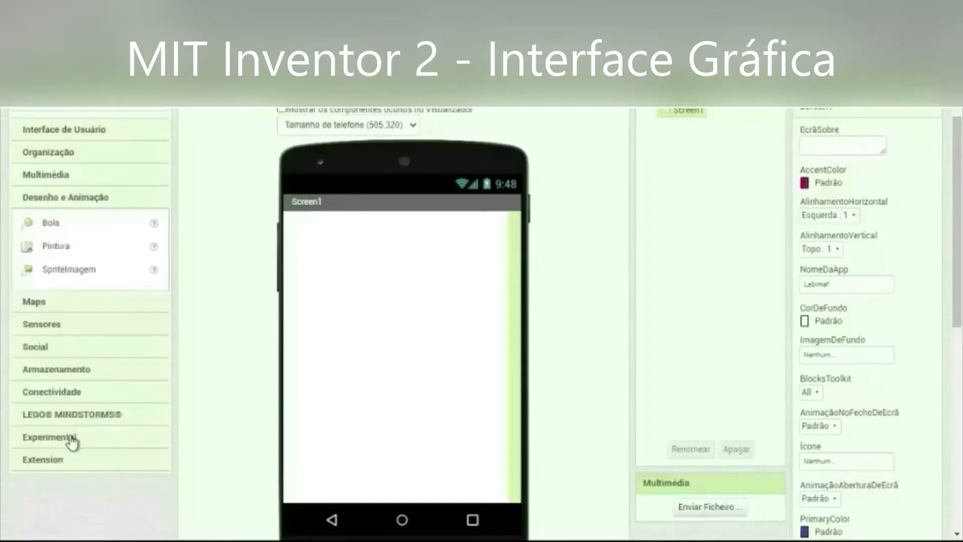
left_click(97, 324)
scroll(431, 278, "down", 3)
scroll(430, 254, "up", 5)
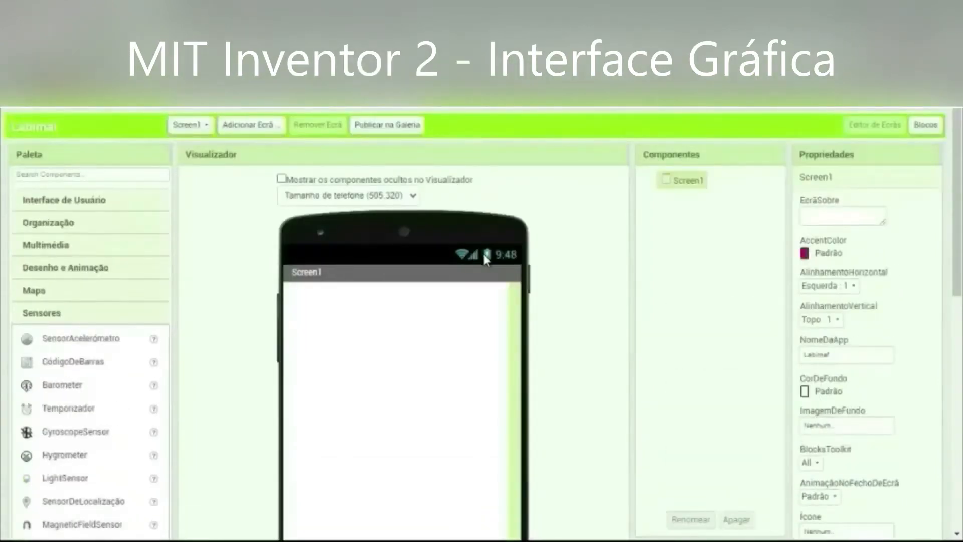
scroll(482, 254, "down", 2)
scroll(330, 180, "up", 2)
left_click(189, 125)
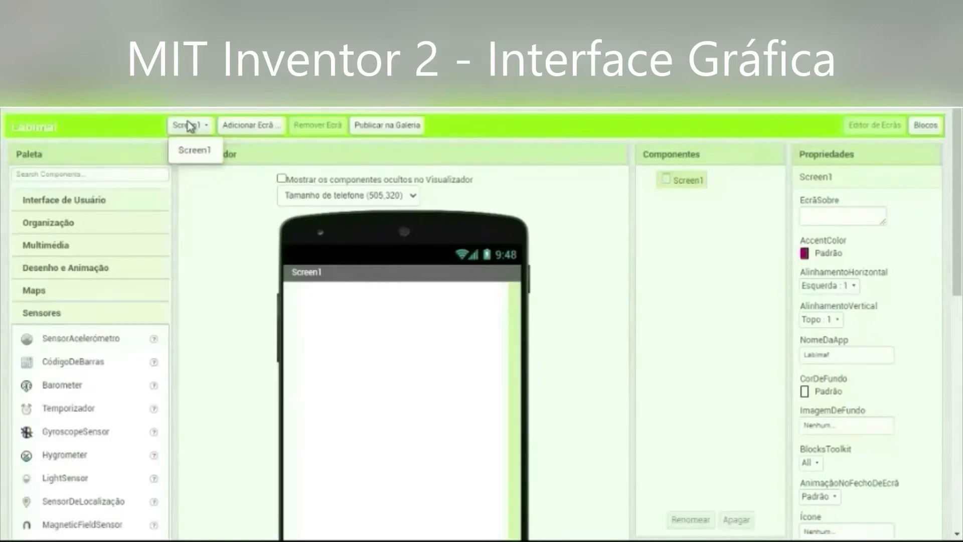
left_click(189, 127)
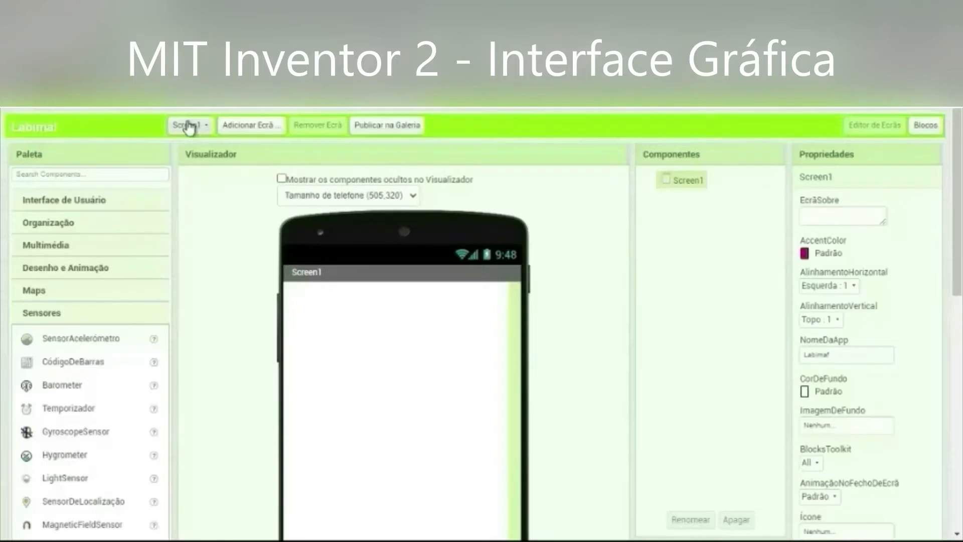
Add a Botão to Screen1 and place a CaixaDeSeleção below it.
scroll(812, 169, "down", 2)
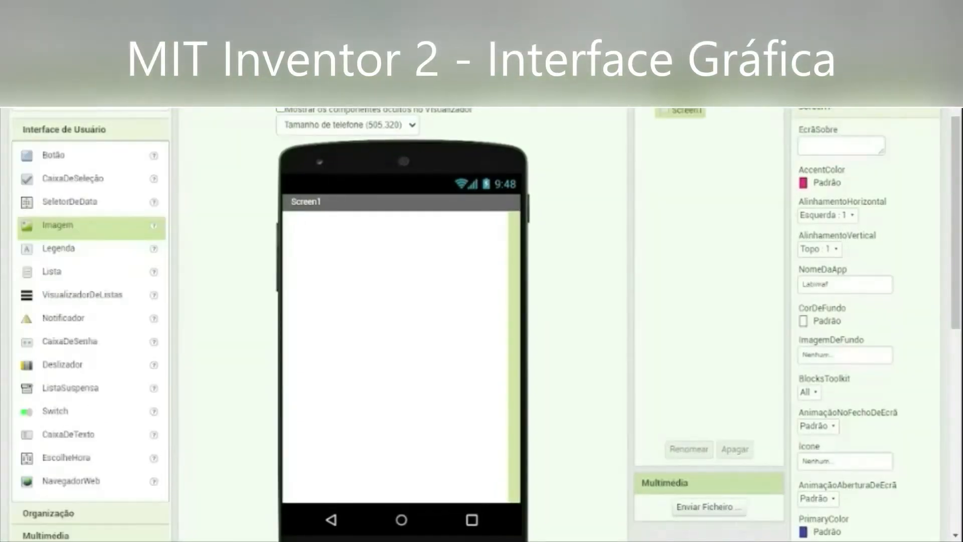
left_click(49, 157)
left_click_drag(49, 158, 317, 245)
left_click(94, 185)
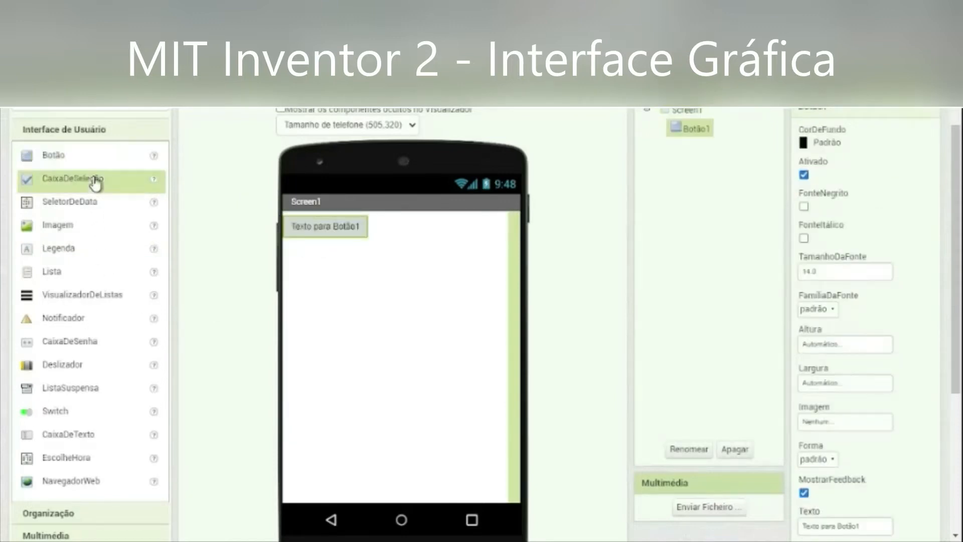
left_click_drag(66, 187, 350, 271)
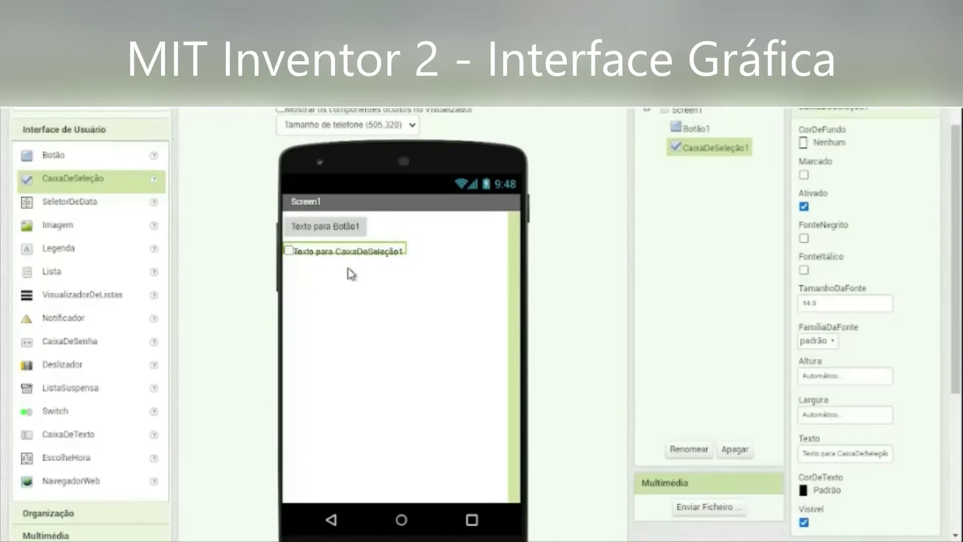
Set the background colour of Botão1 to Cinza after trying Azul and Preto.
left_click(339, 233)
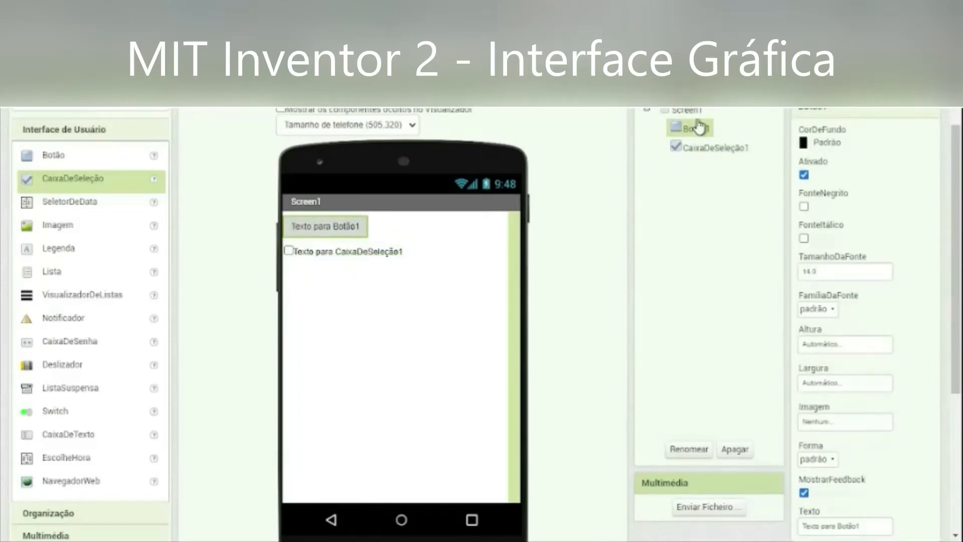
left_click(700, 156)
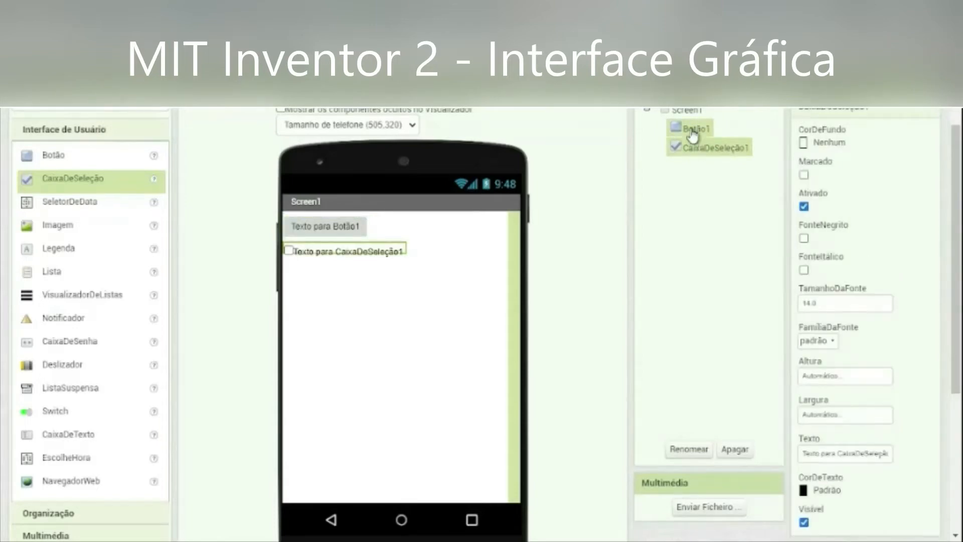
left_click(694, 135)
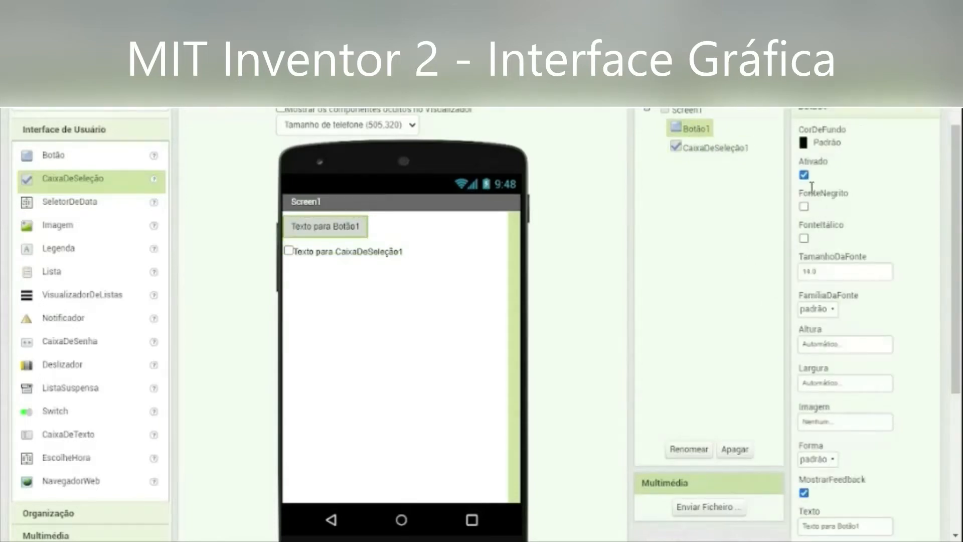
left_click(812, 143)
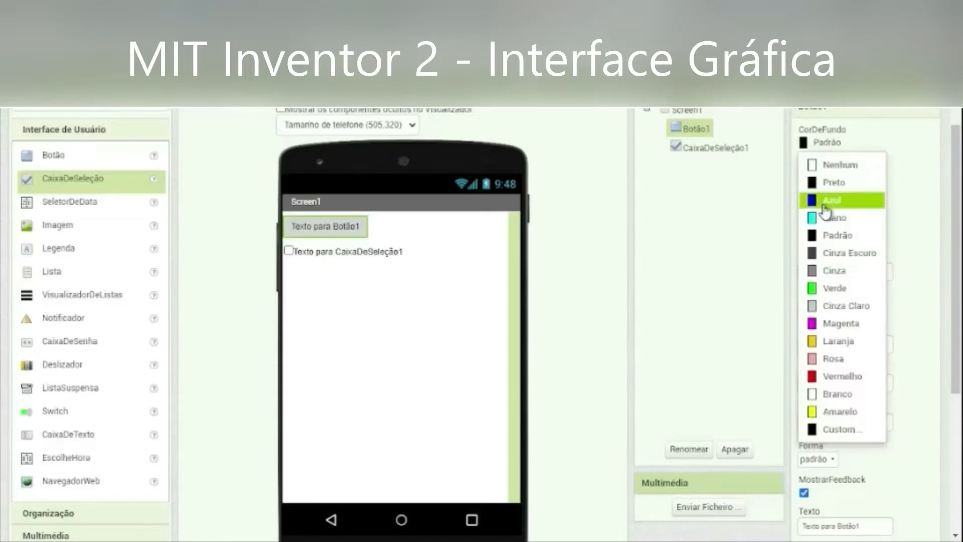
left_click(823, 207)
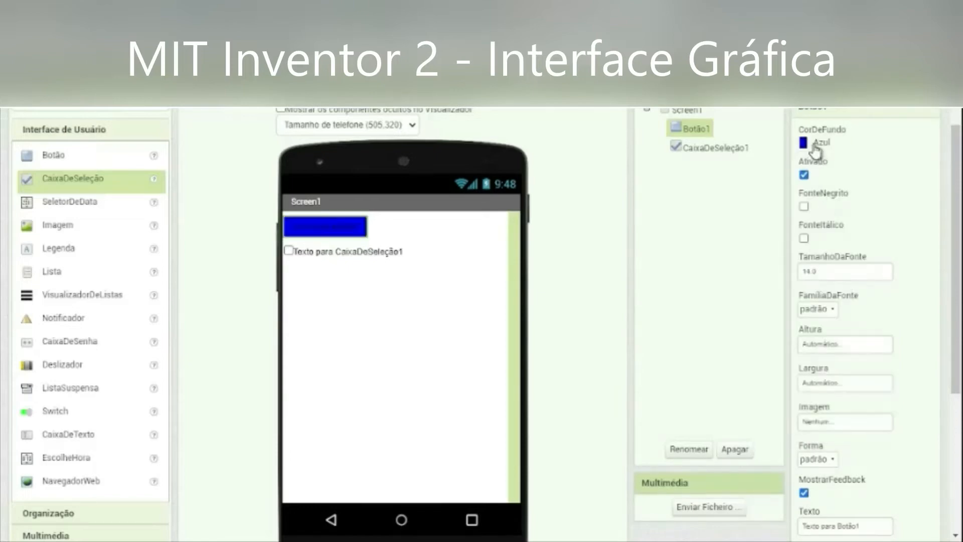
left_click(811, 145)
left_click(815, 183)
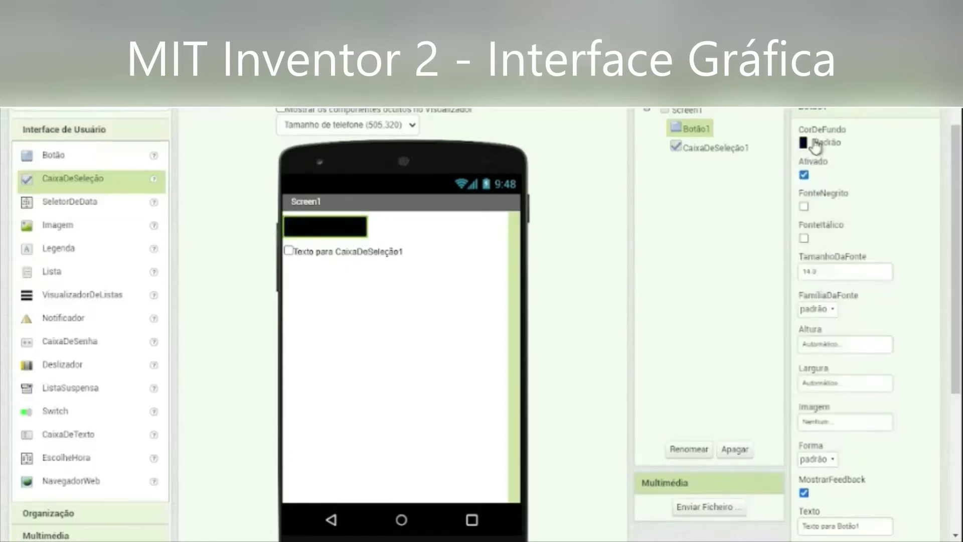
left_click(811, 145)
left_click(833, 271)
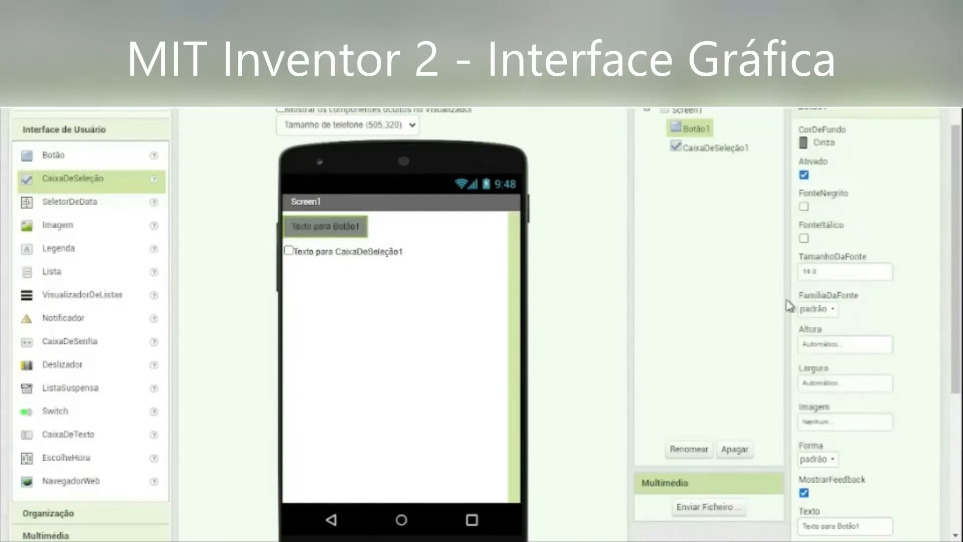
Make the text of Botão1 bold and set its font family to mono-espaçada.
left_click(804, 207)
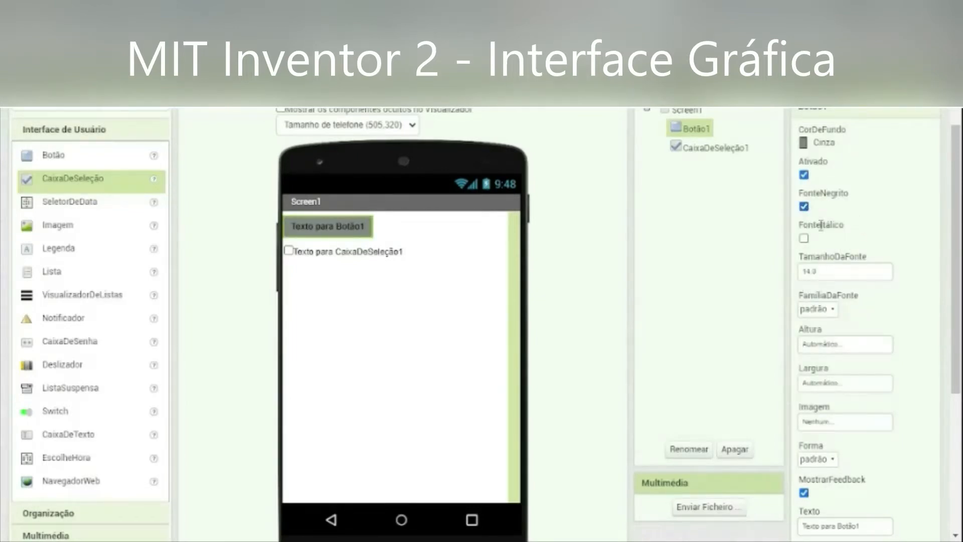
left_click(804, 239)
left_click(830, 311)
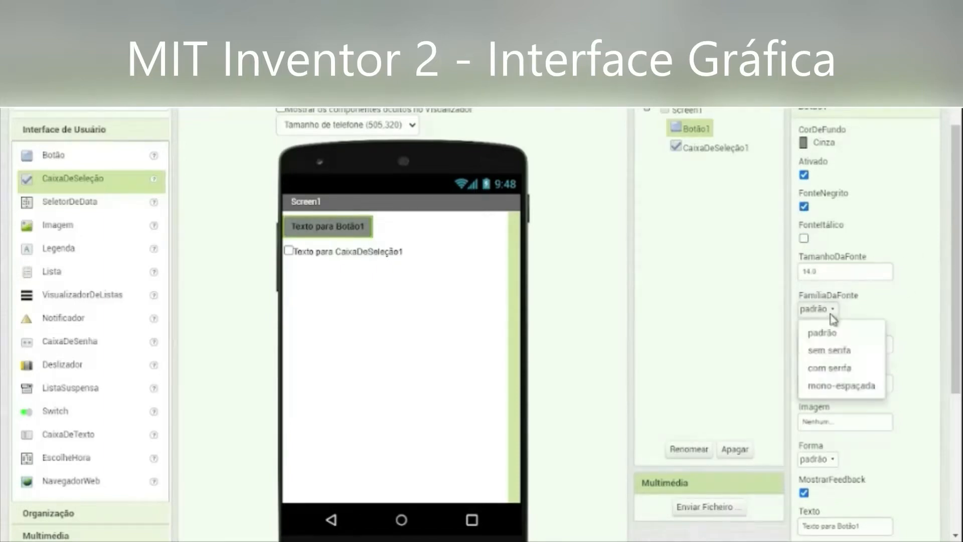
left_click(854, 390)
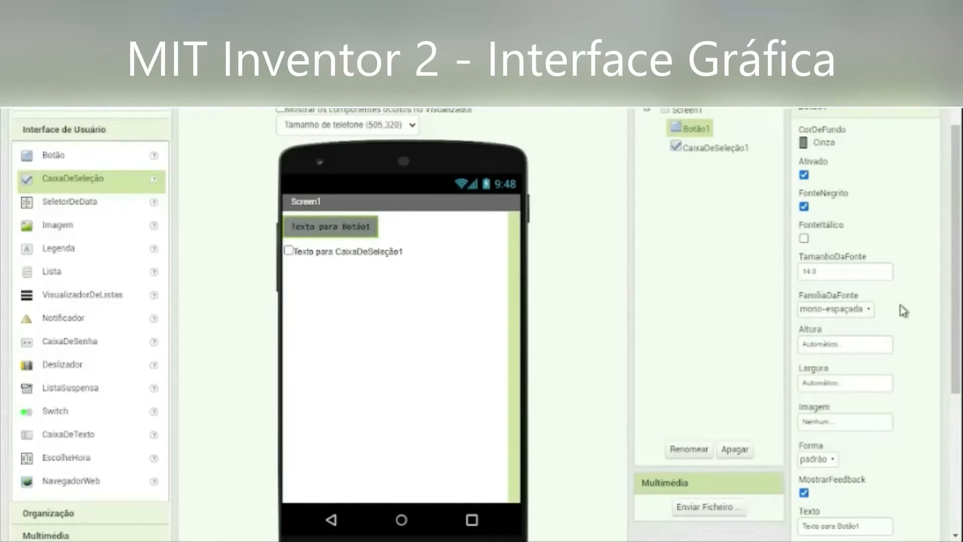
Set the background colour of CaixaDeSeleção1 to Cinza and try its text in bold, turning bold off again.
scroll(903, 317, "down", 2)
scroll(905, 329, "up", 1)
scroll(906, 329, "up", 1)
left_click(718, 150)
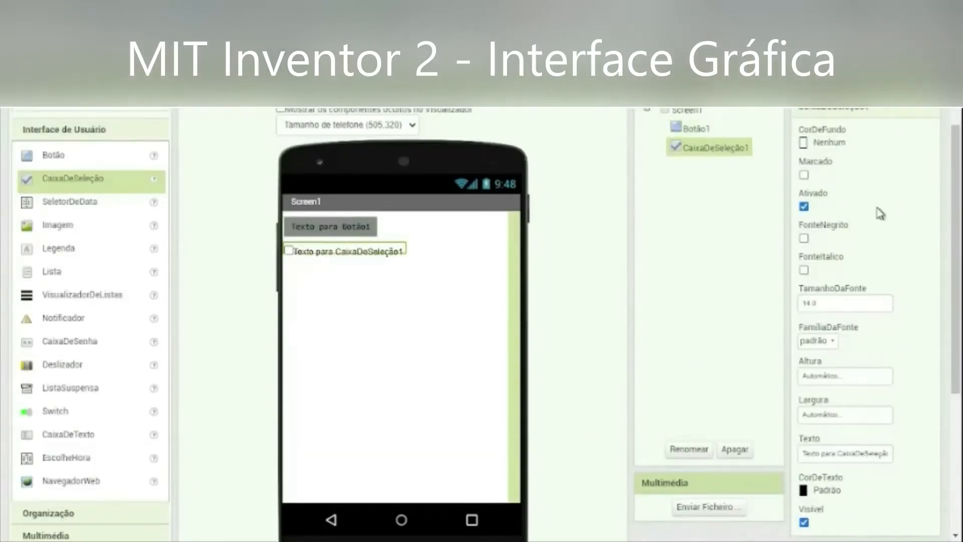
left_click(836, 146)
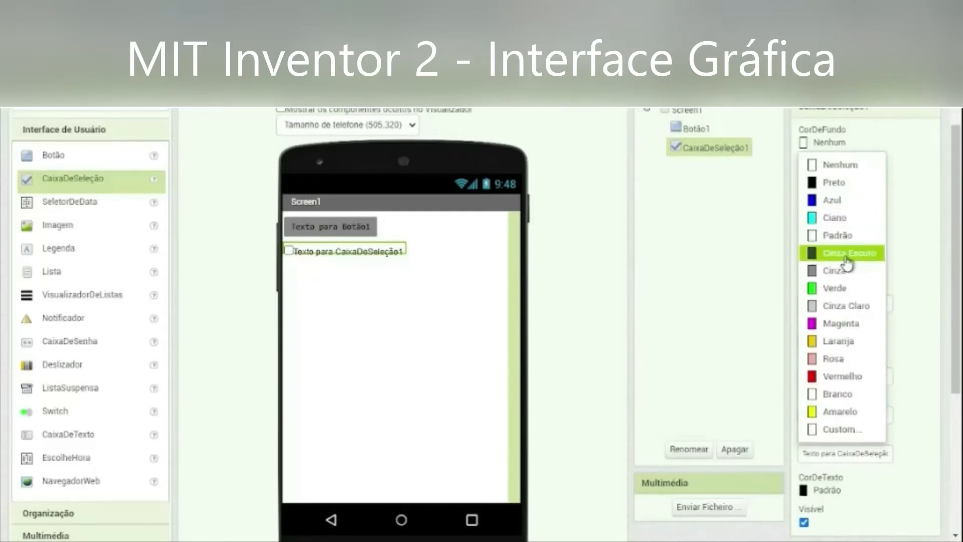
left_click(835, 271)
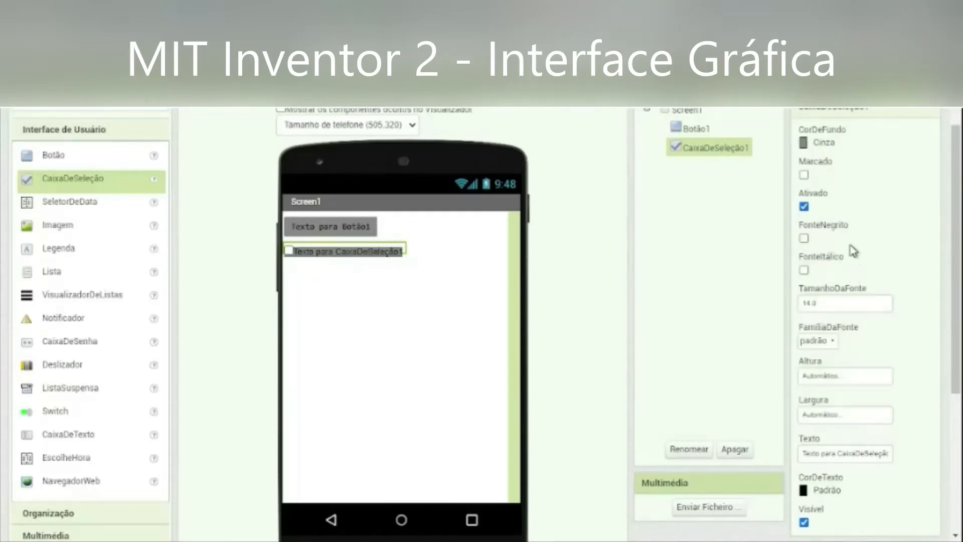
left_click(804, 238)
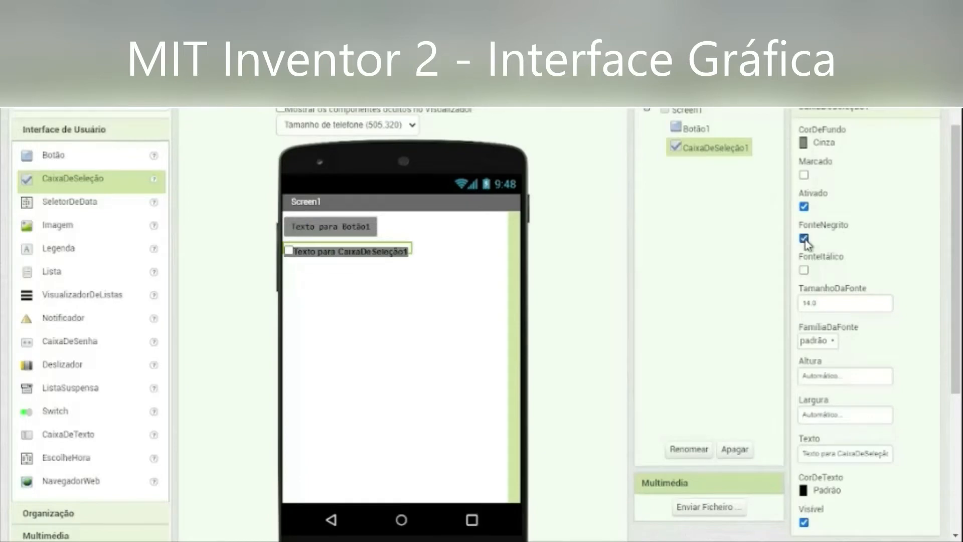
left_click(803, 239)
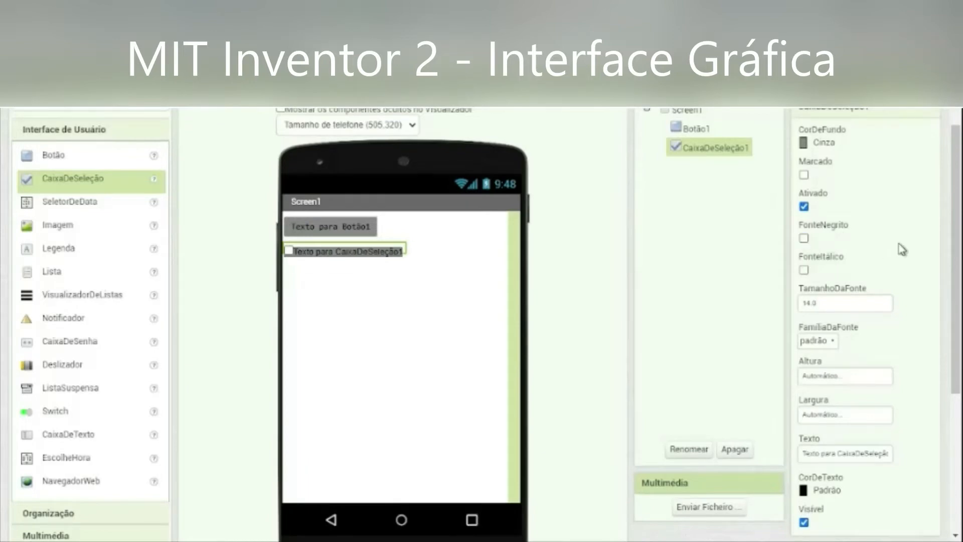
Change the displayed text of CaixaDeSeleção1 to "Texto".
scroll(878, 403, "down", 2)
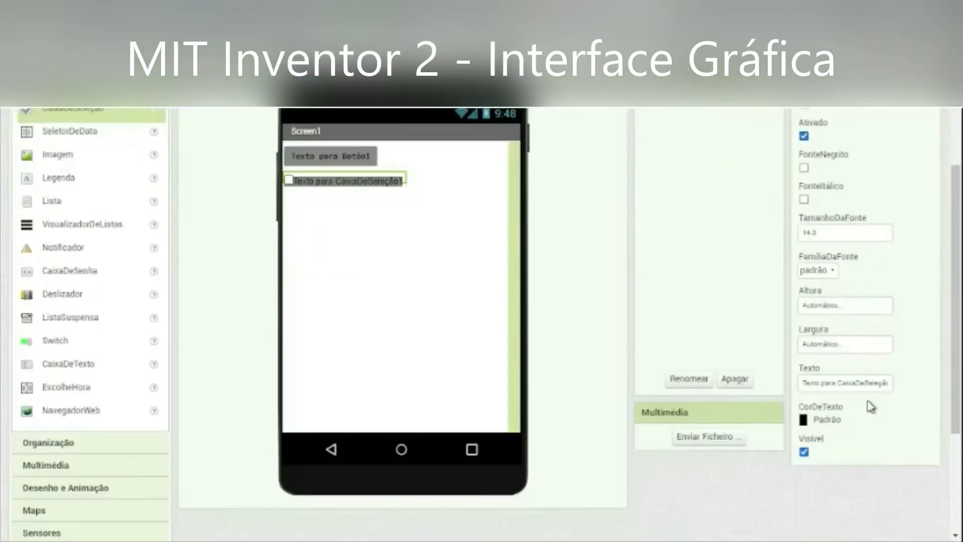
left_click(834, 379)
left_click_drag(803, 384, 917, 386)
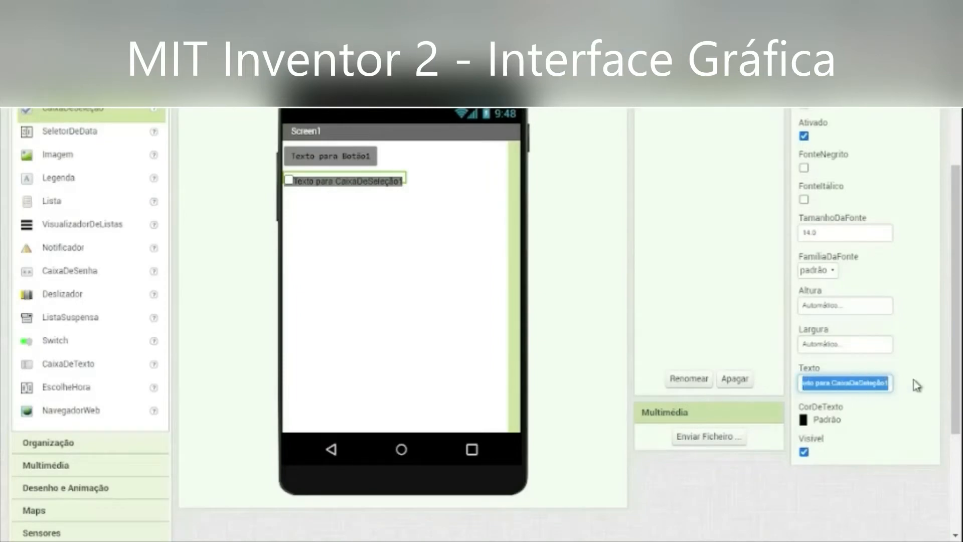
type("Texto")
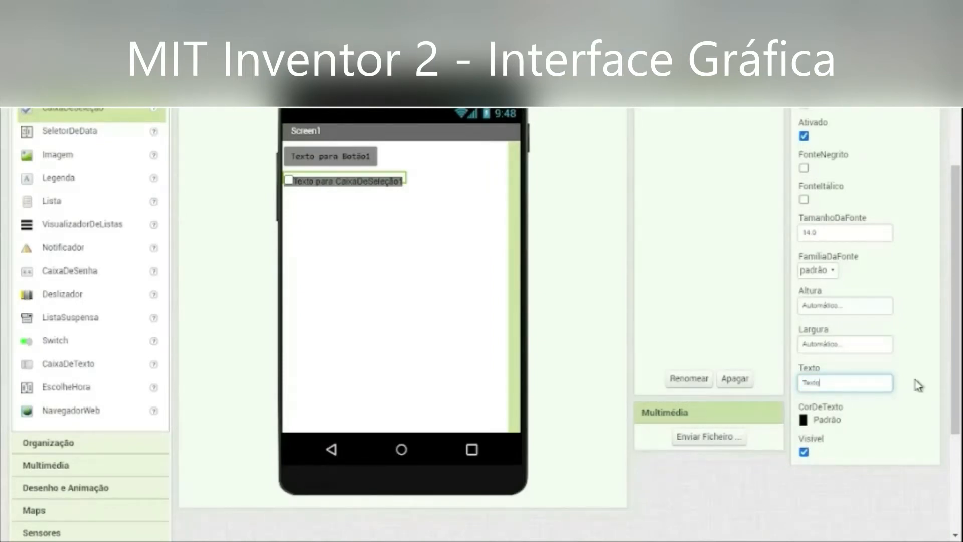
key("Return")
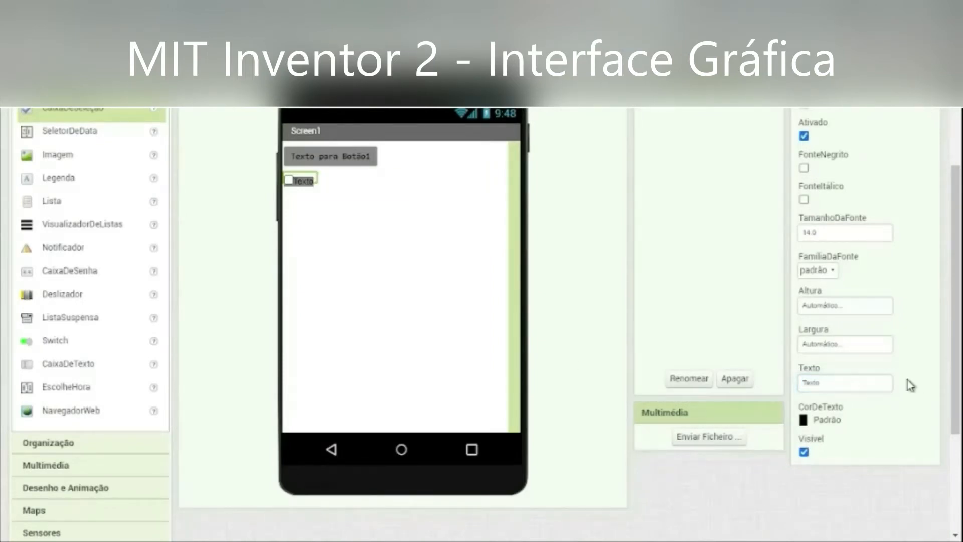
Examine the components offered in the Sensores and Multimédia groups of the palette.
left_click(345, 158)
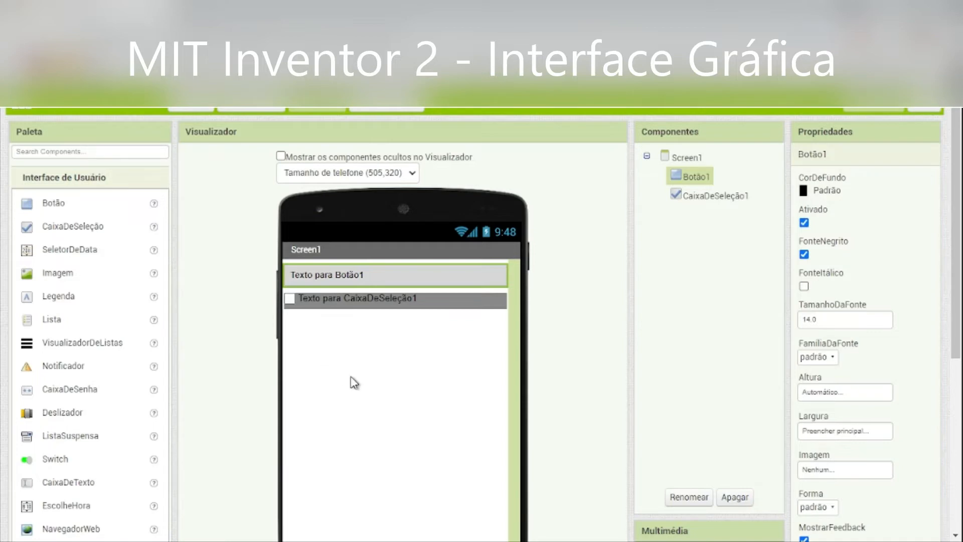
scroll(354, 382, "down", 3)
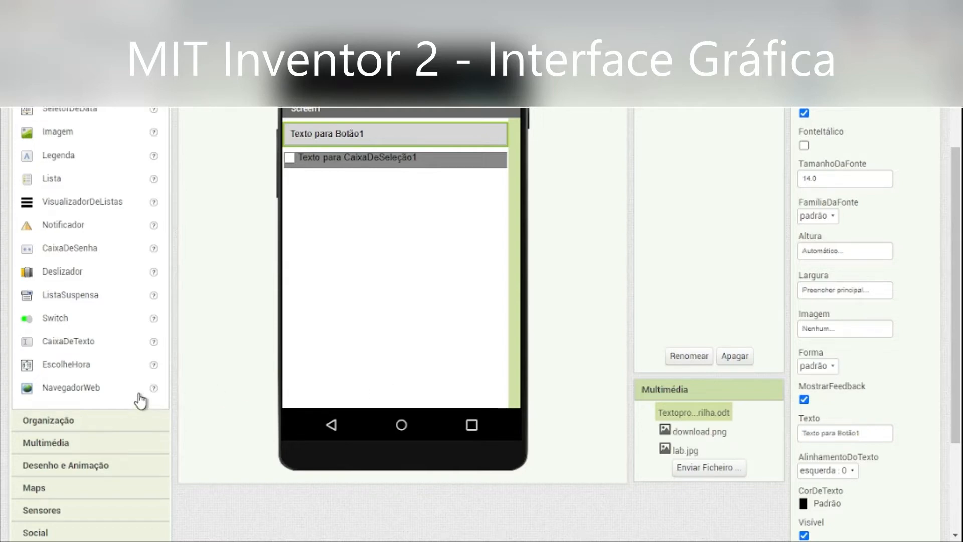
scroll(176, 409, "down", 3)
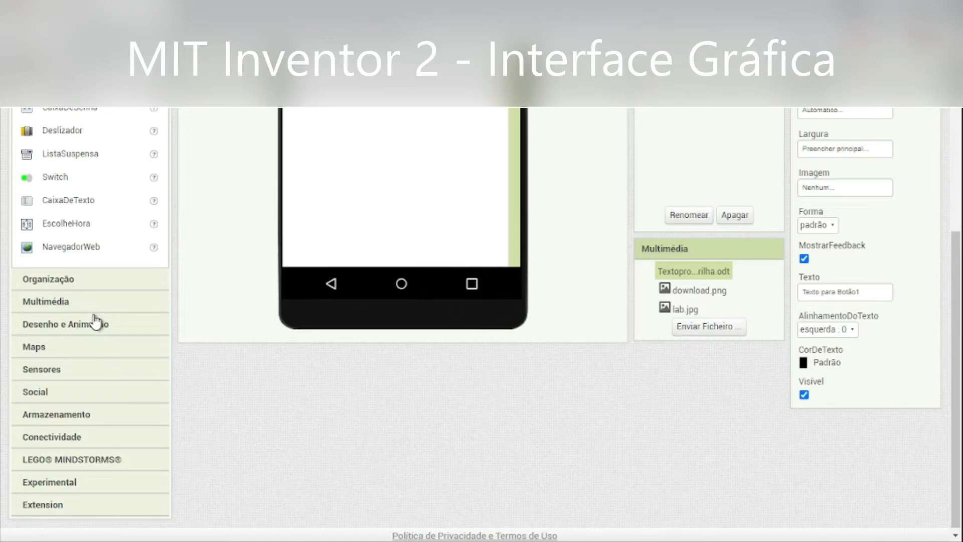
left_click(88, 374)
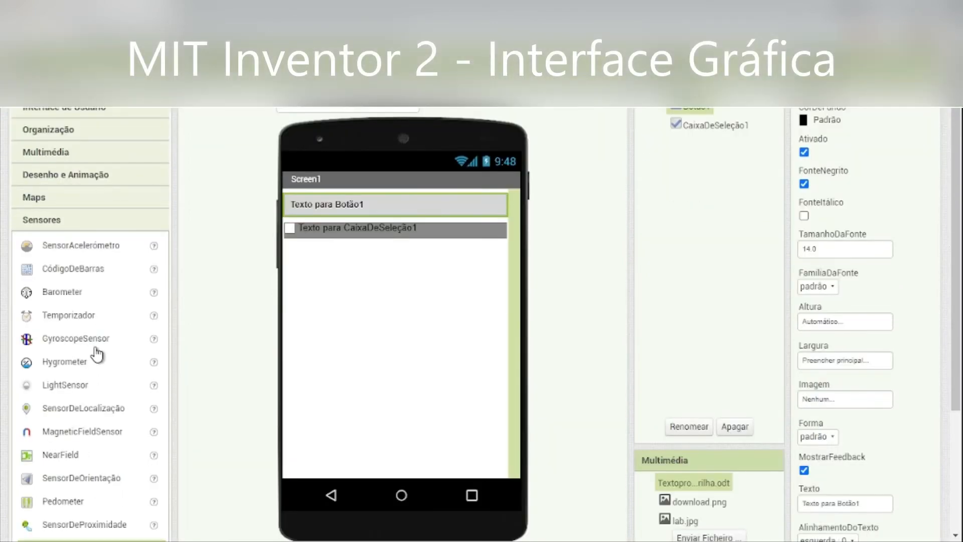
scroll(96, 355, "down", 2)
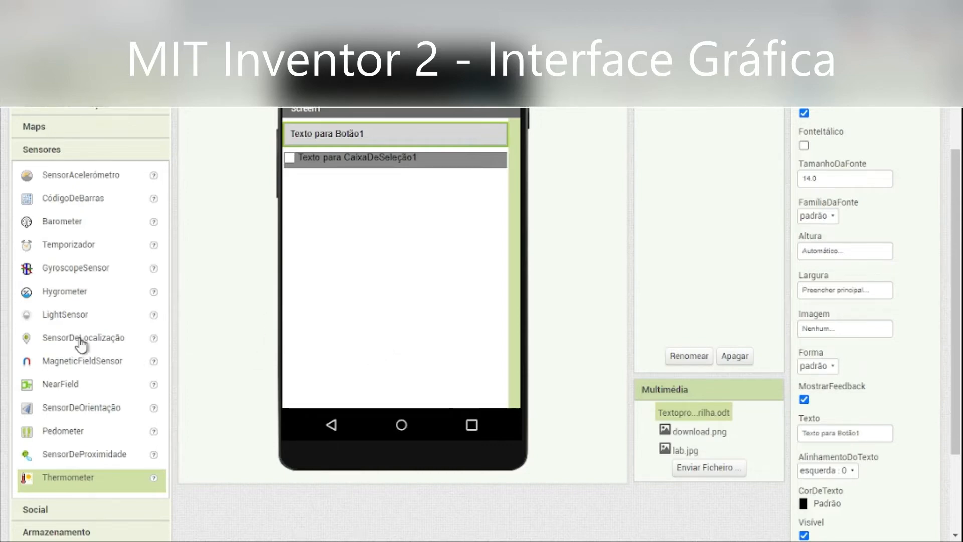
scroll(77, 153, "up", 2)
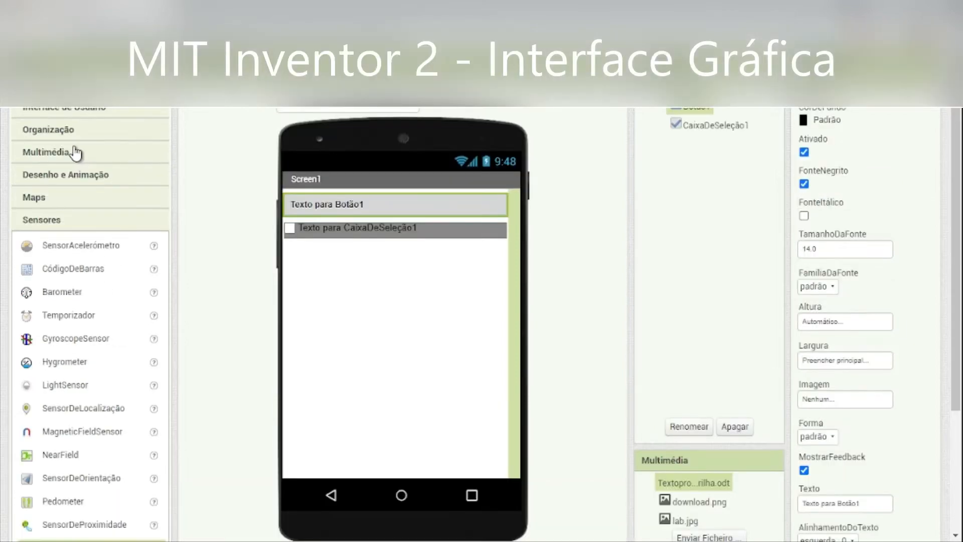
left_click(75, 152)
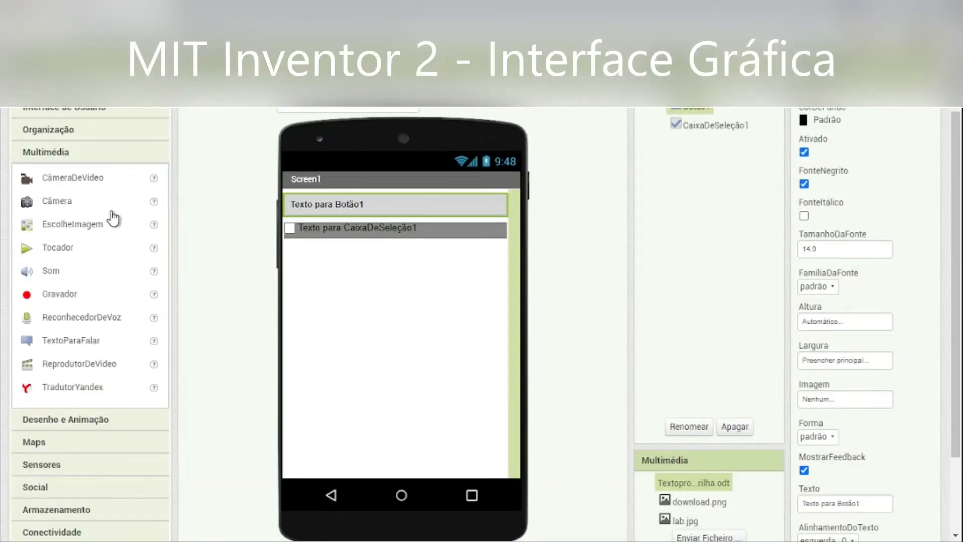
scroll(316, 306, "down", 3)
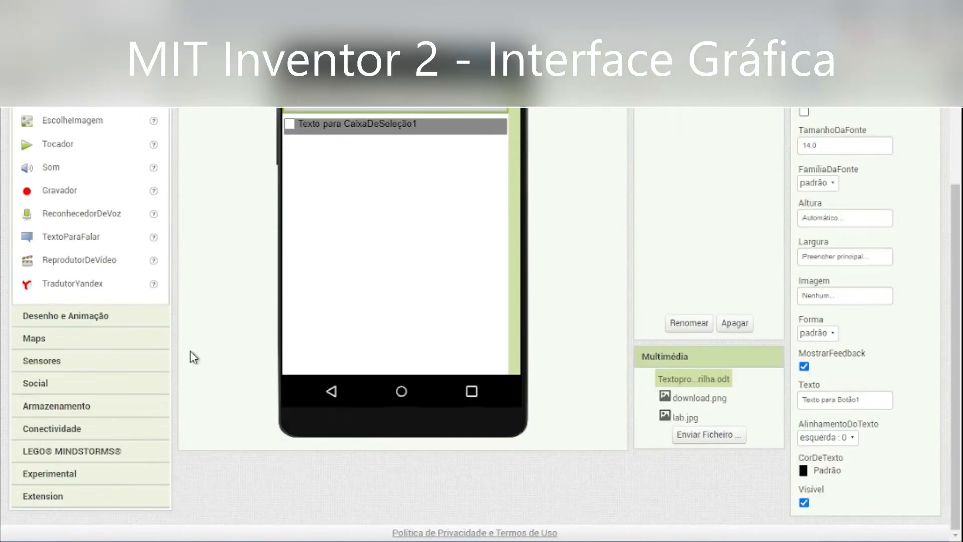
Add a Thermometer from the Sensores group to Screen1.
left_click(93, 359)
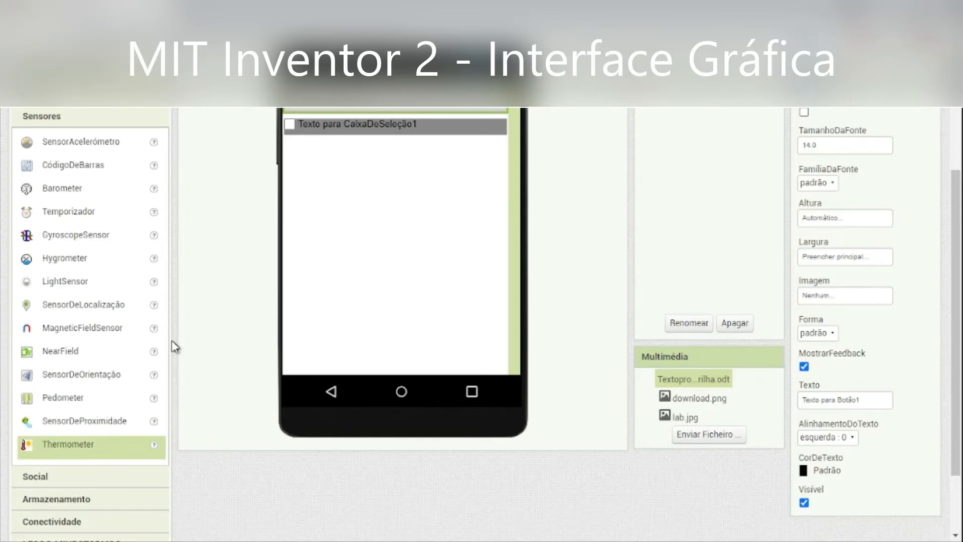
left_click_drag(54, 451, 376, 329)
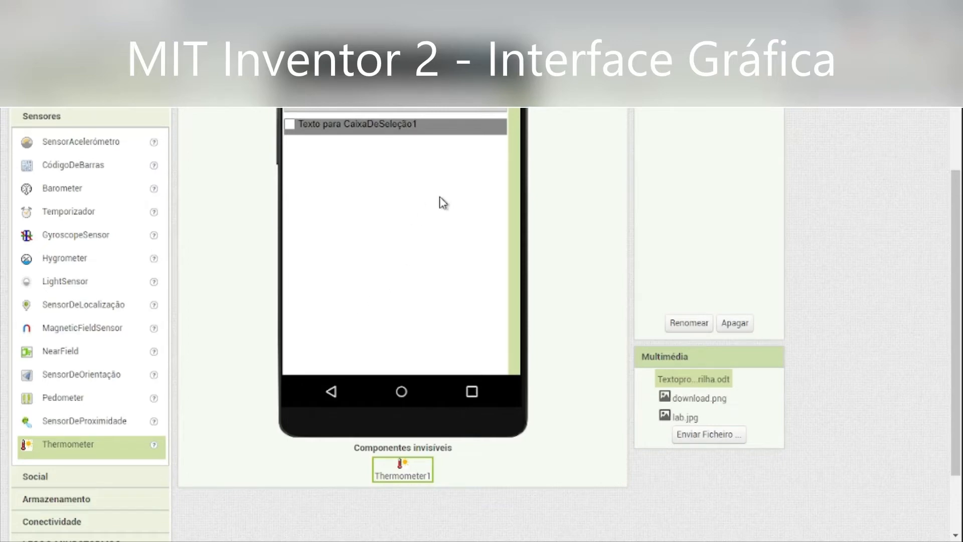
left_click(155, 447)
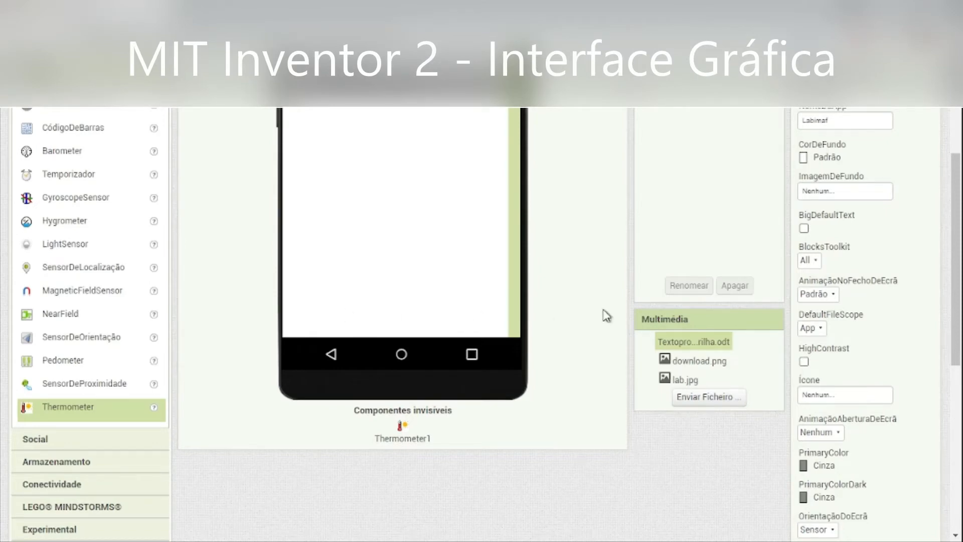
Examine the properties of Thermometer1 among the invisible components and those of Screen1.
scroll(607, 315, "up", 5)
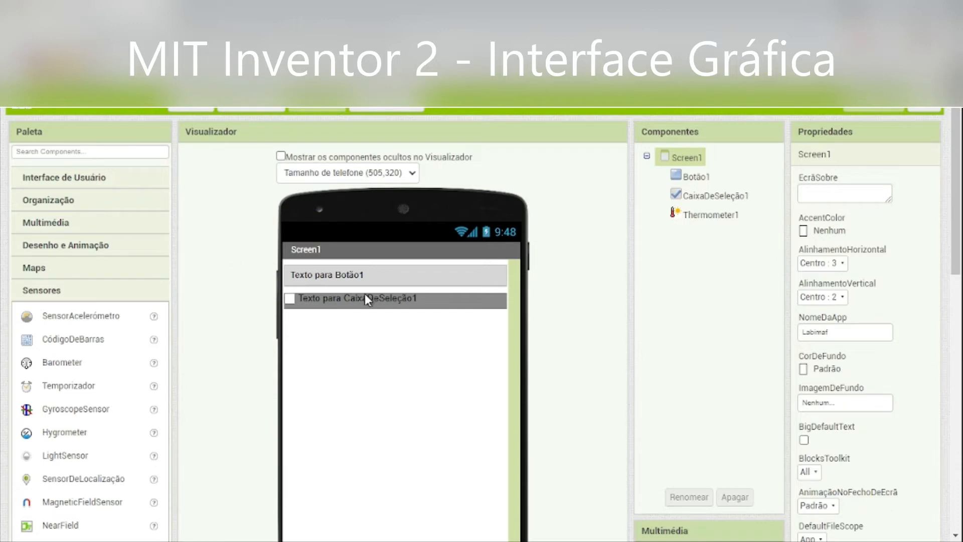
scroll(365, 294, "down", 3)
left_click(401, 504)
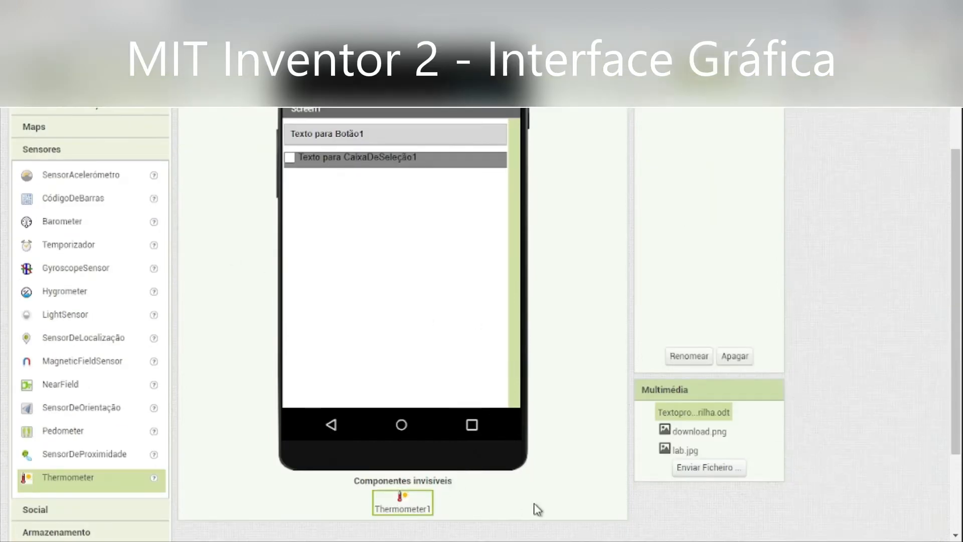
scroll(701, 118, "up", 2)
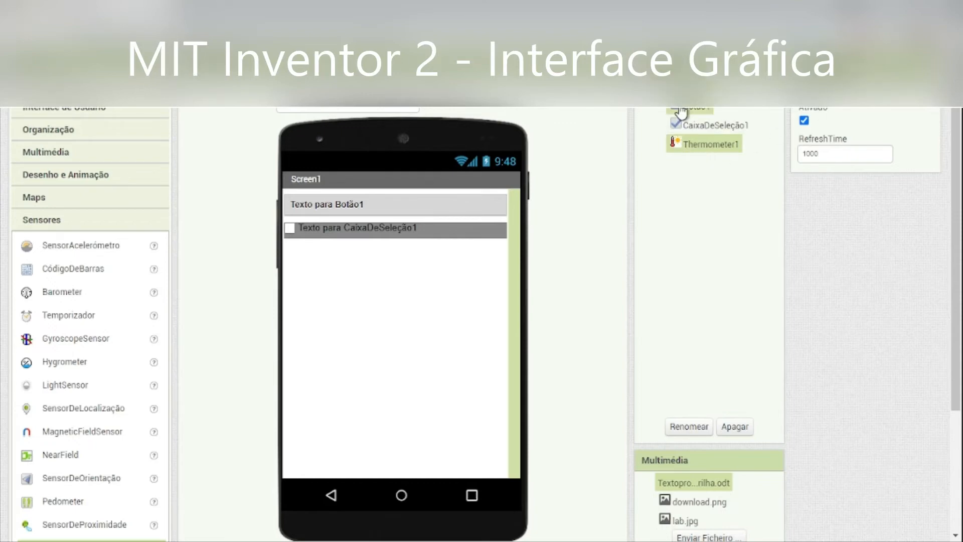
left_click(685, 88)
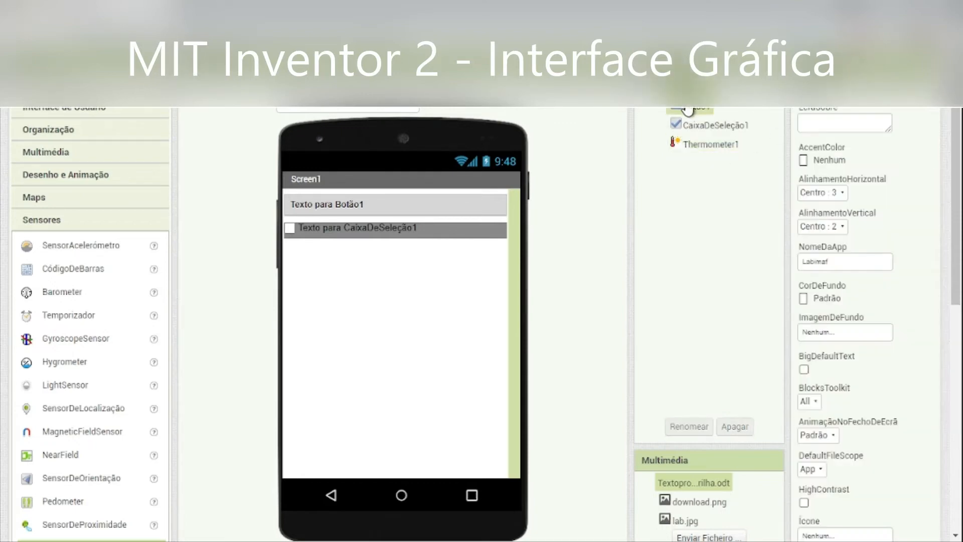
scroll(242, 140, "up", 2)
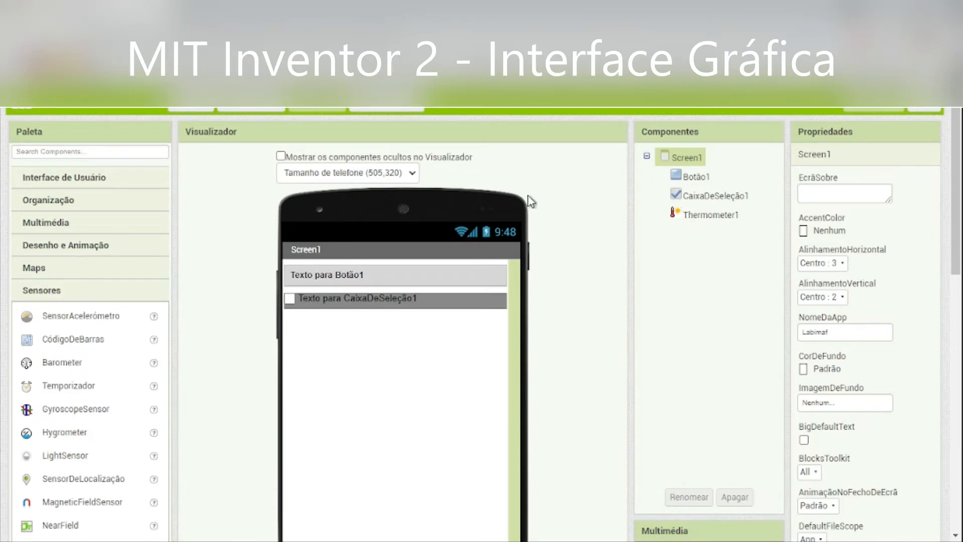
Match Botão1 and CaixaDeSeleção1 in the component tree with the phone preview, and check the blocks editor before returning to the designer.
left_click(690, 177)
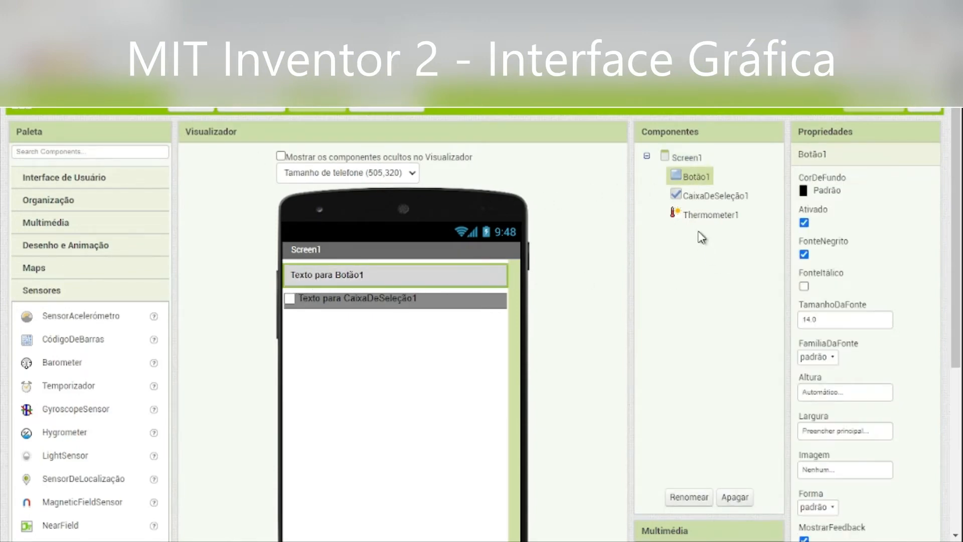
left_click(713, 196)
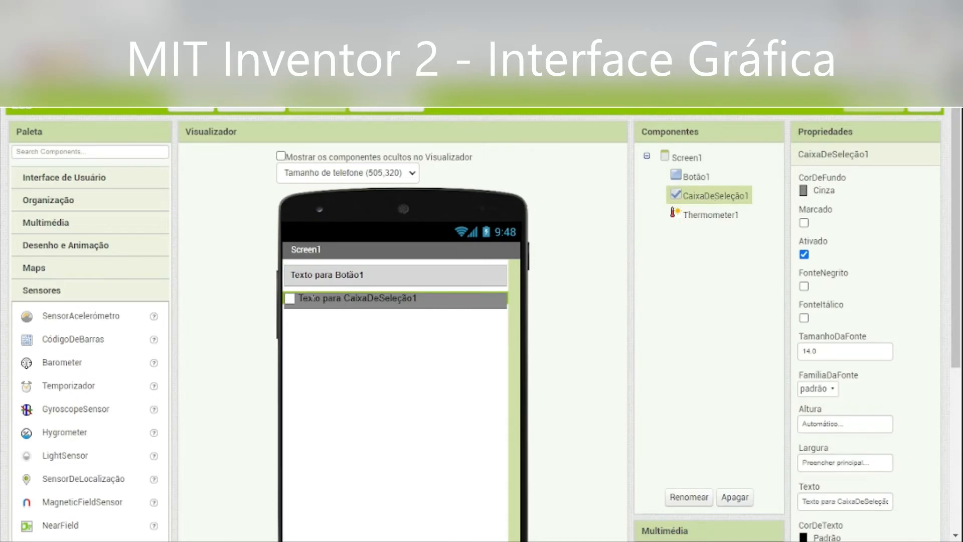
left_click_drag(424, 298, 500, 302)
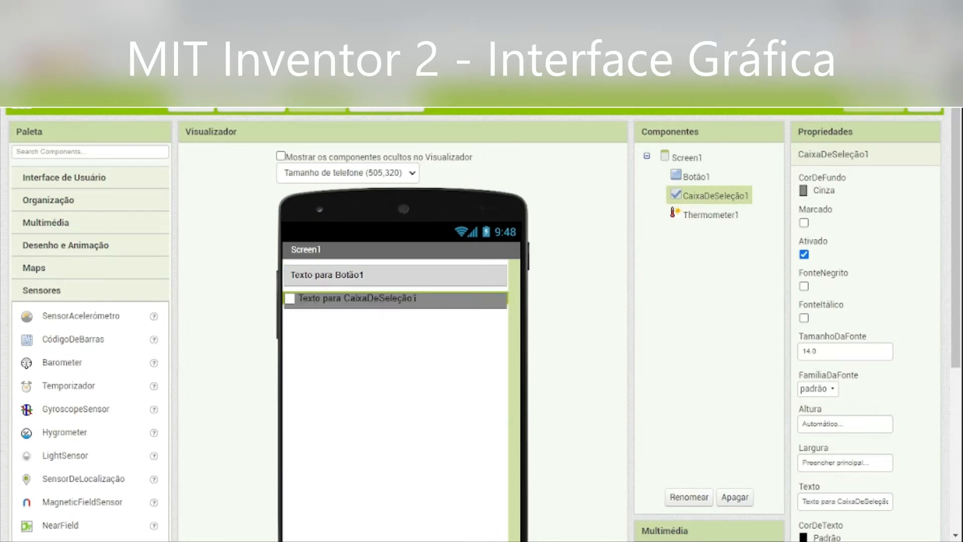
left_click(423, 281)
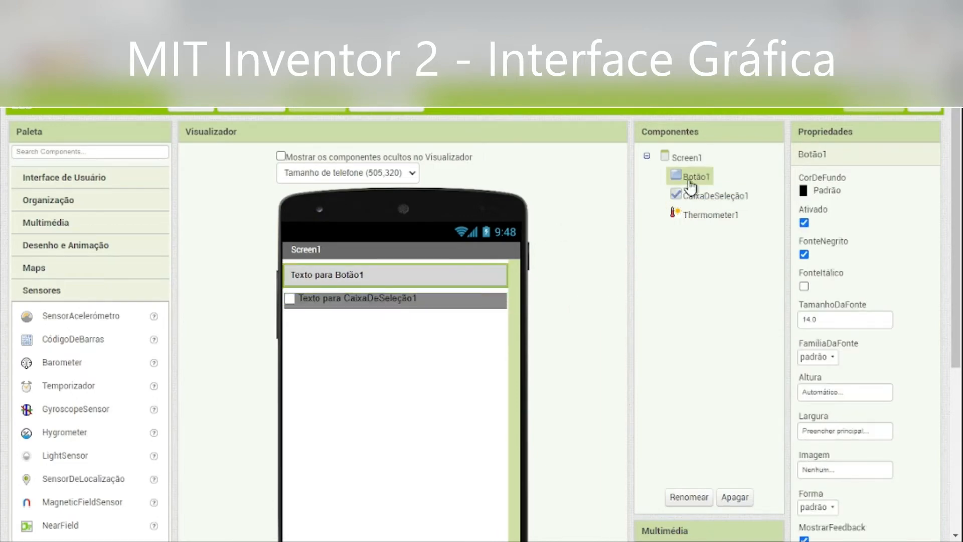
left_click(487, 300)
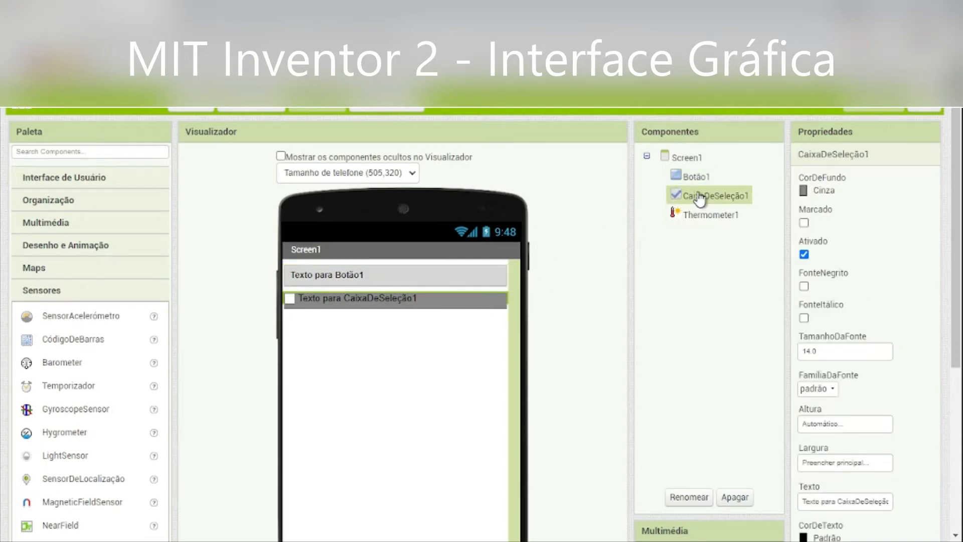
left_click(433, 285)
left_click(434, 303)
left_click(446, 282)
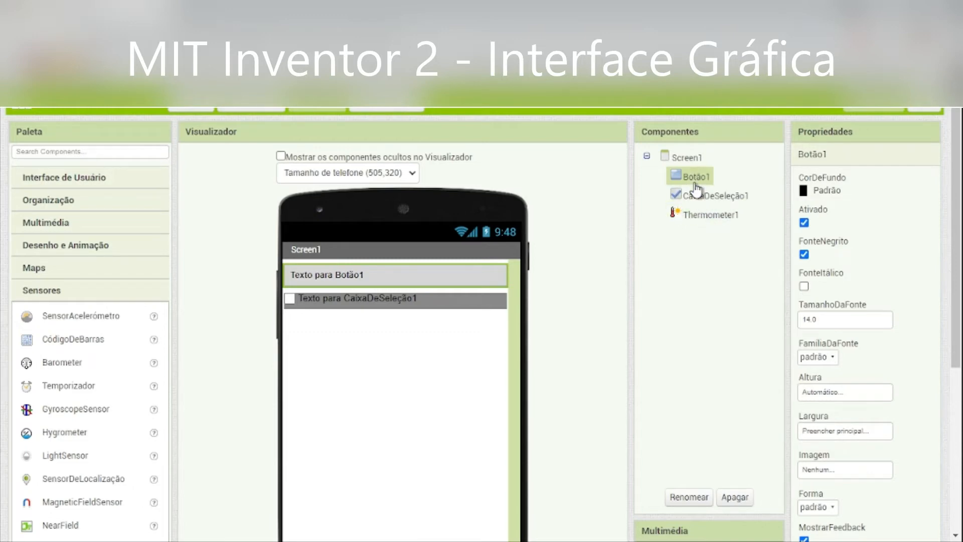
left_click(923, 112)
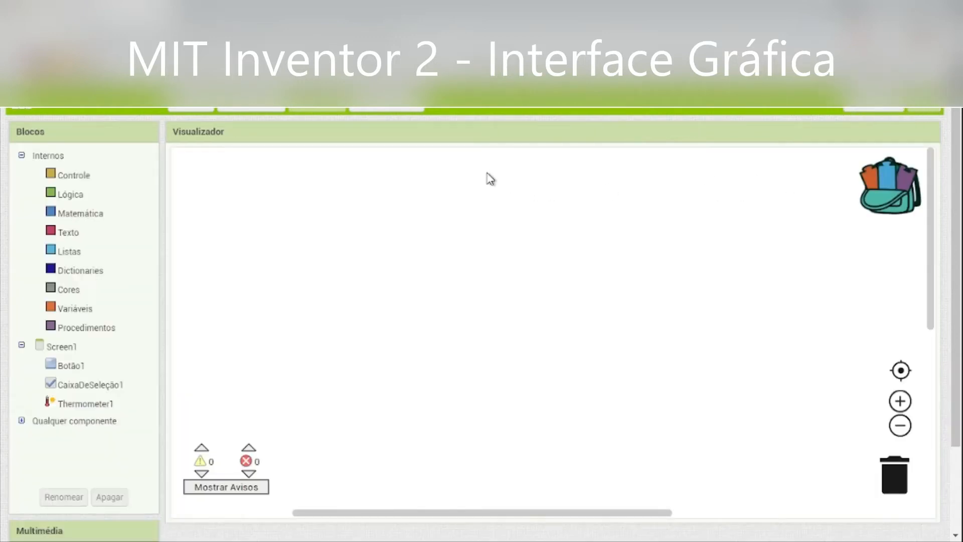
left_click(861, 113)
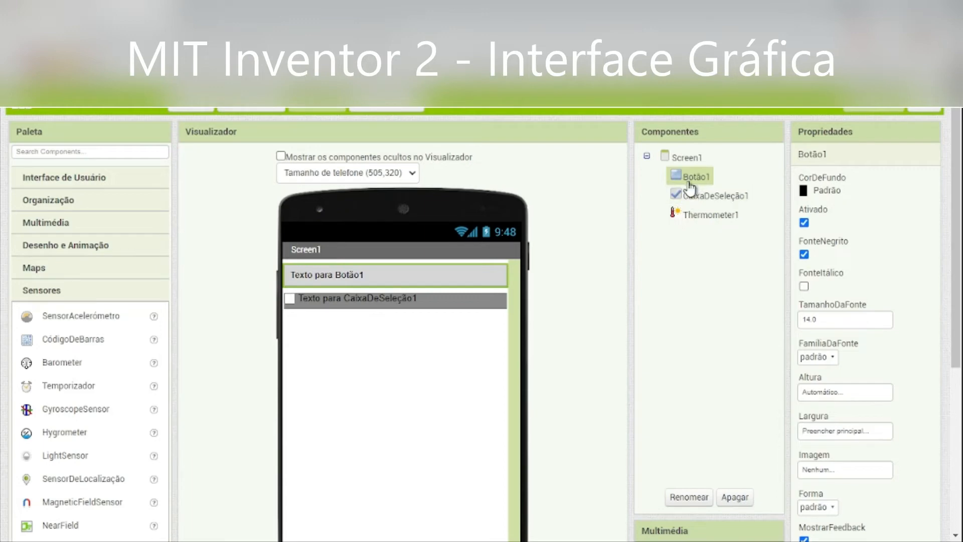
Rename the component Botão1 to Bot1.
left_click(684, 495)
left_click(515, 276)
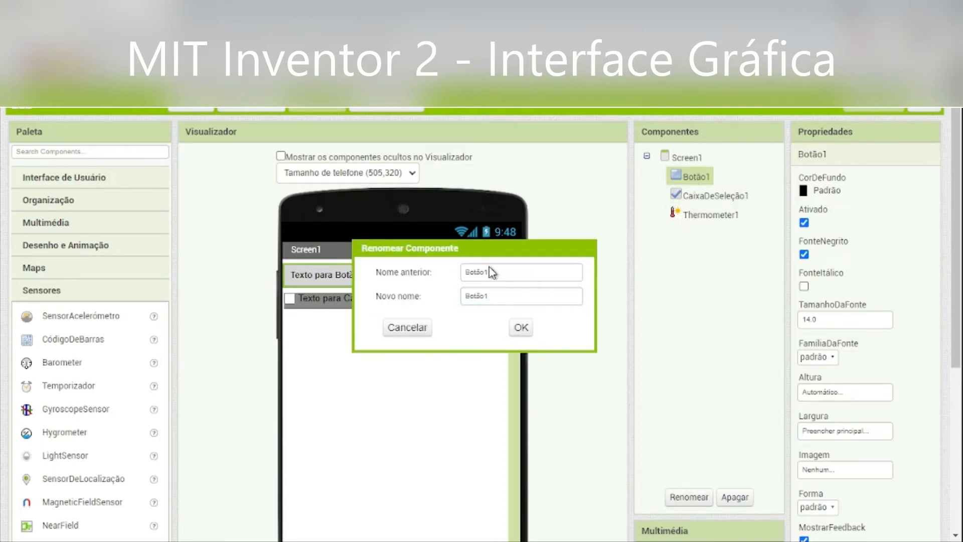
left_click(493, 296)
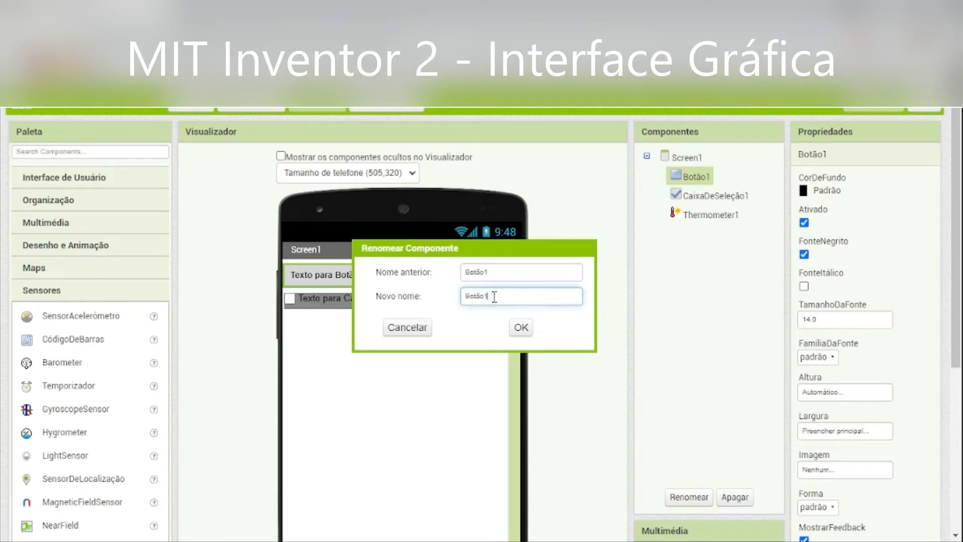
key("BackSpace")
key("BackSpace")
left_click(521, 327)
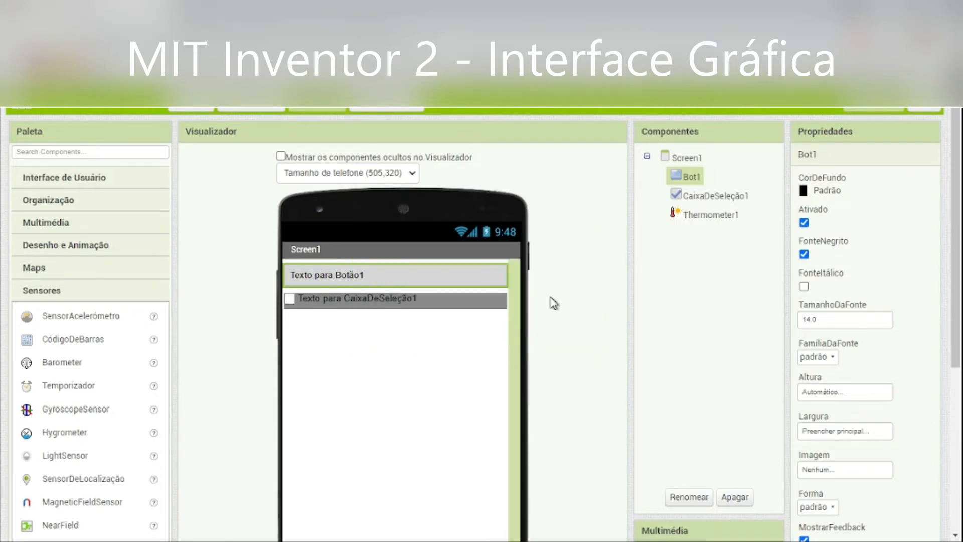
Rename the component CaixaDeSeleção1 to Caixadeselecao.
left_click(750, 196)
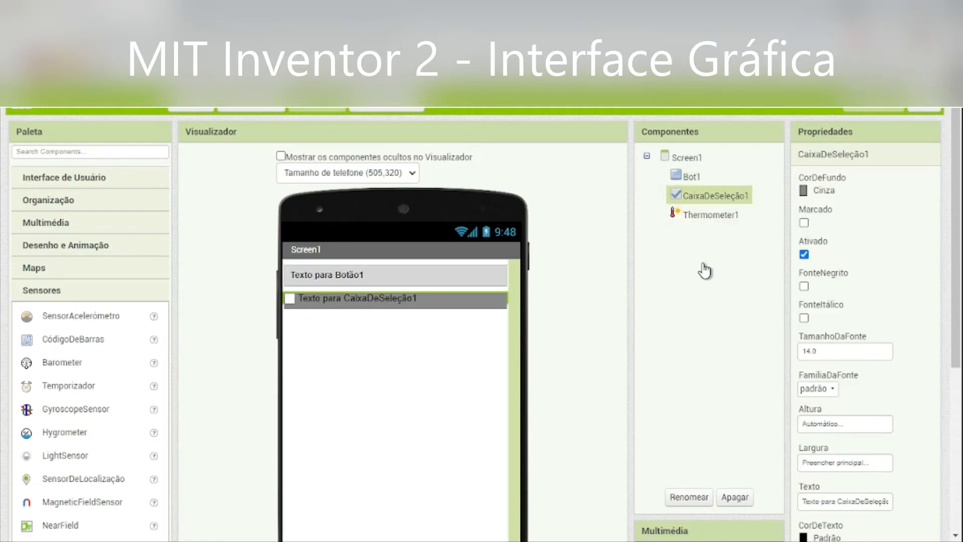
left_click(681, 498)
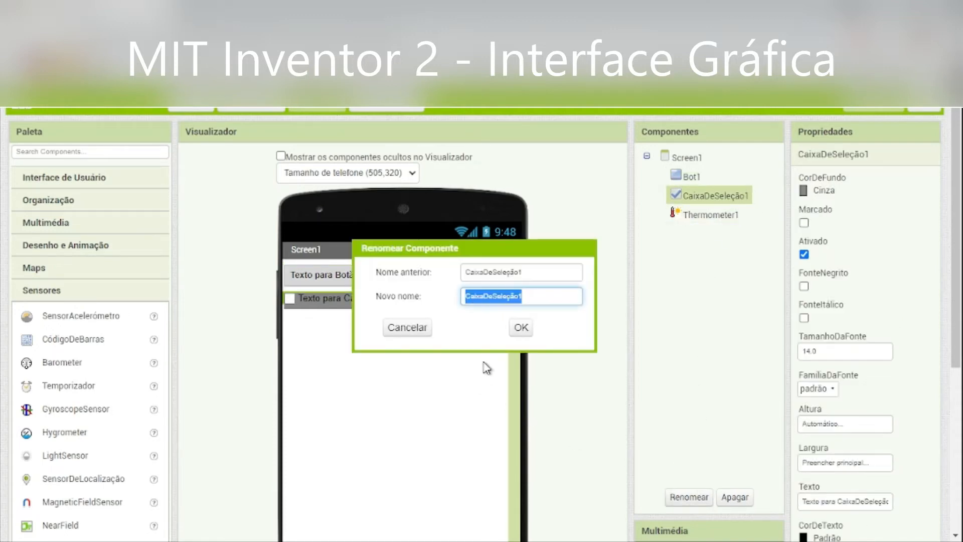
type("Cai")
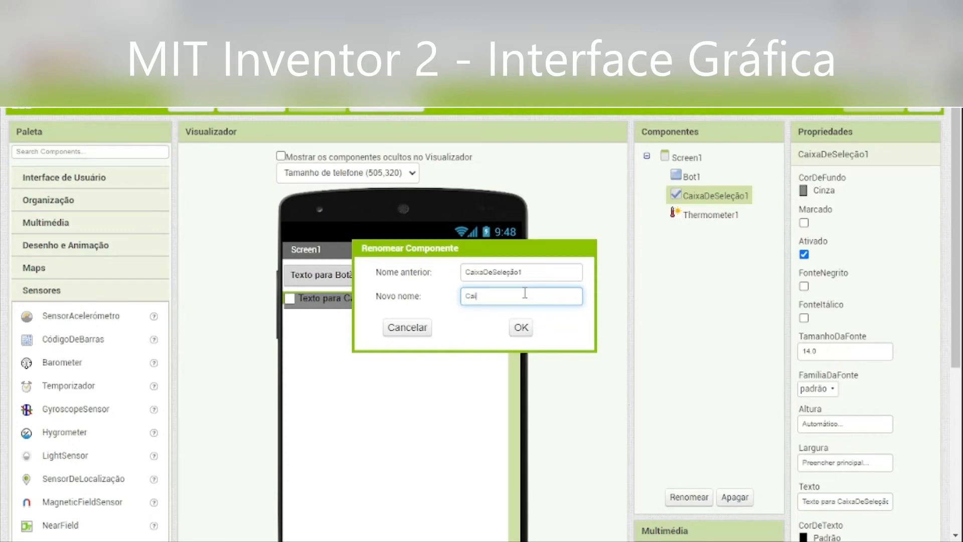
type("xadeselecao")
left_click(521, 327)
Delete the Thermometer1 component from Screen1 and confirm the deletion.
left_click(704, 217)
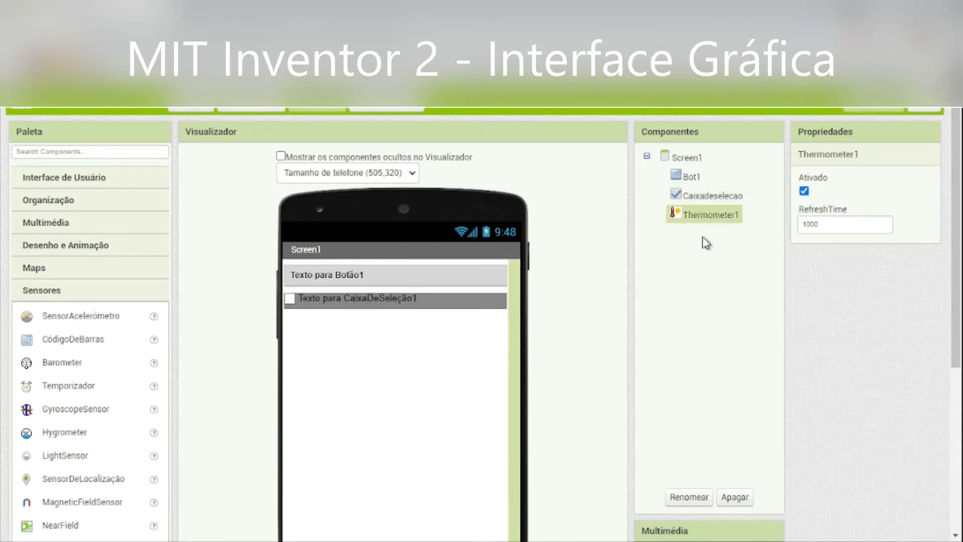
scroll(702, 223, "down", 3)
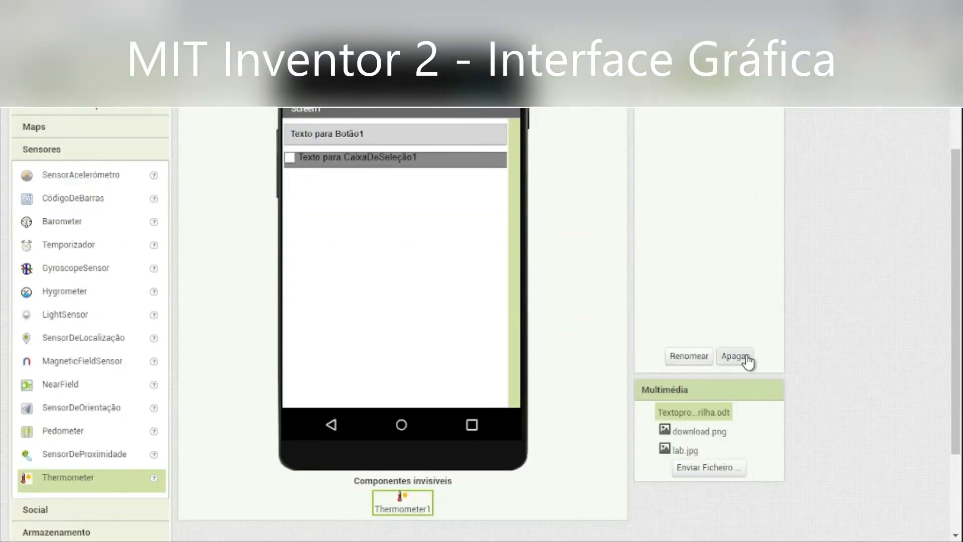
scroll(705, 235, "up", 3)
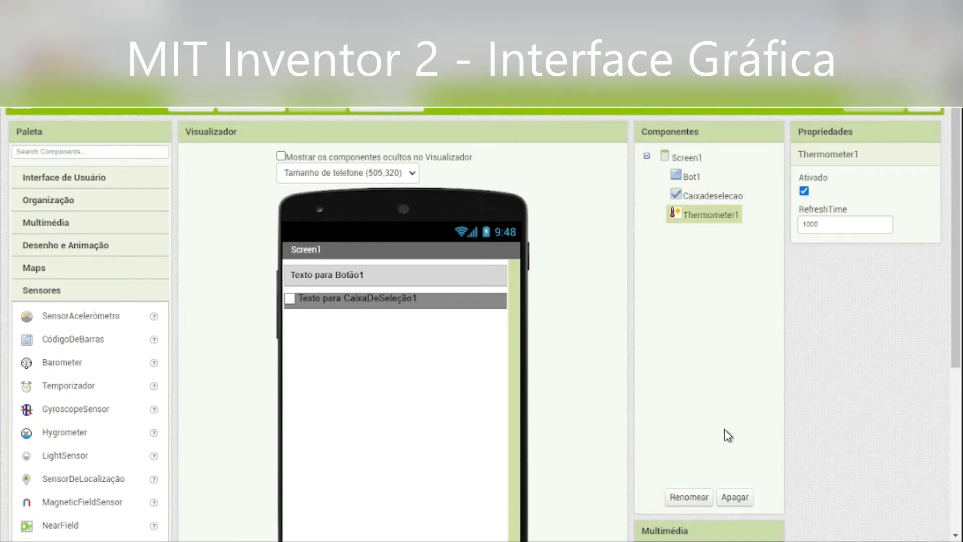
left_click(729, 499)
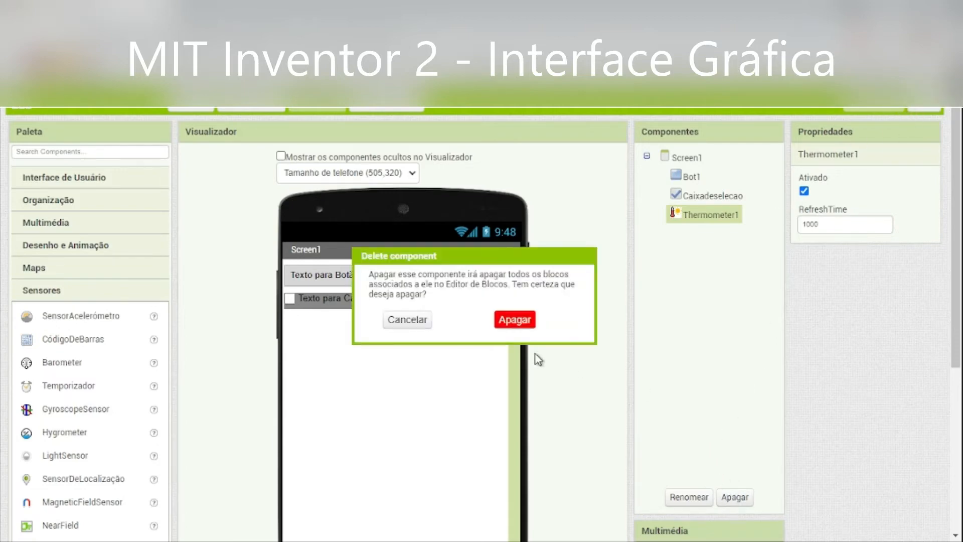
left_click(522, 325)
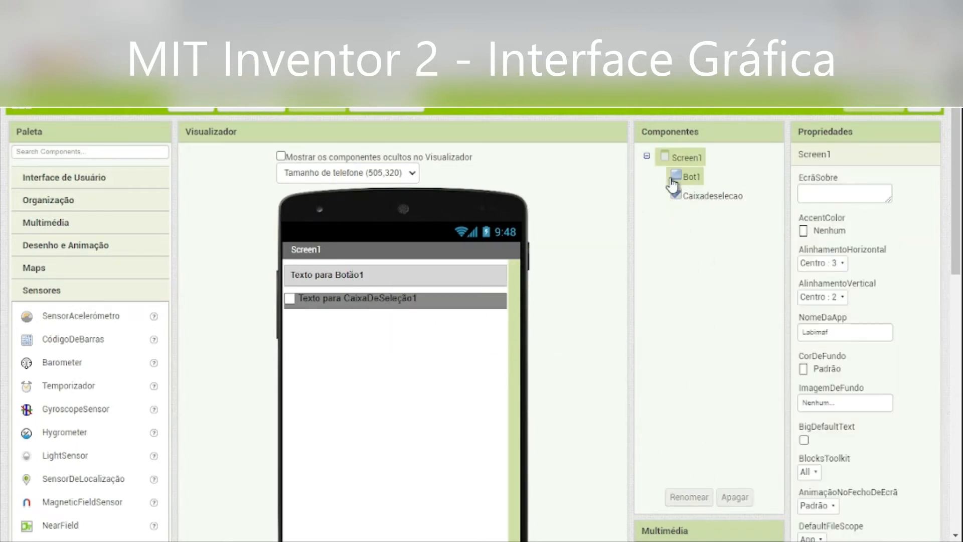
Select the Bot1 button and clear its display text, leaving the text property empty.
left_click(688, 177)
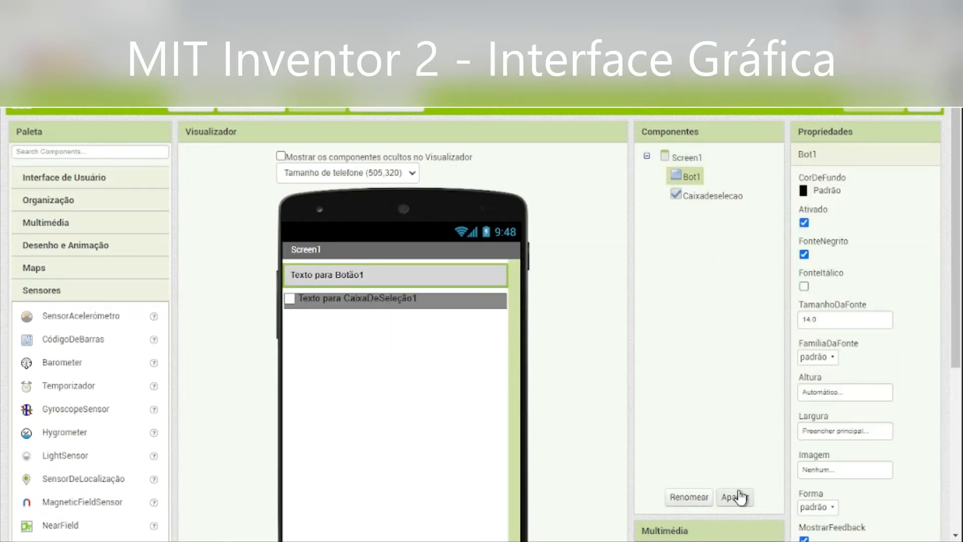
scroll(722, 370, "down", 2)
scroll(722, 370, "up", 2)
left_click_drag(798, 131, 847, 137)
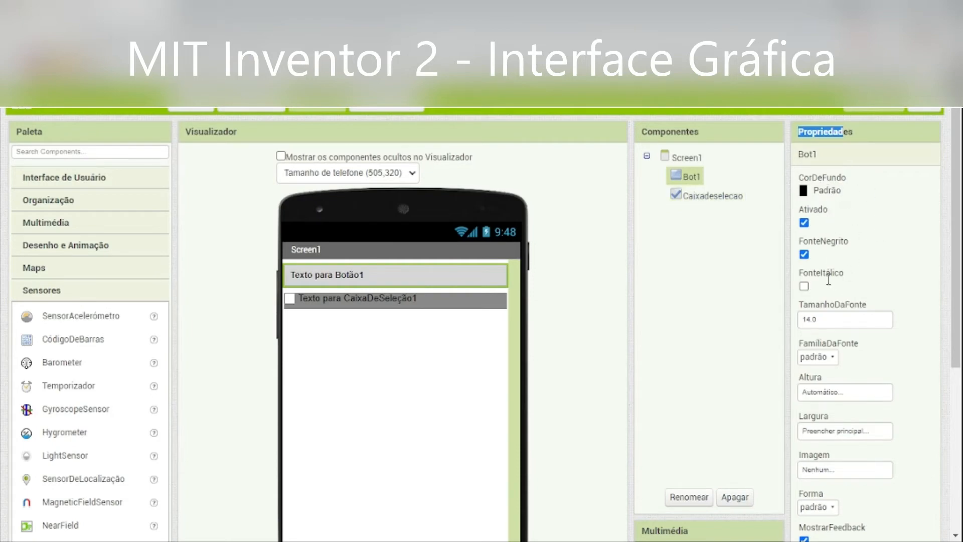
scroll(828, 279, "down", 2)
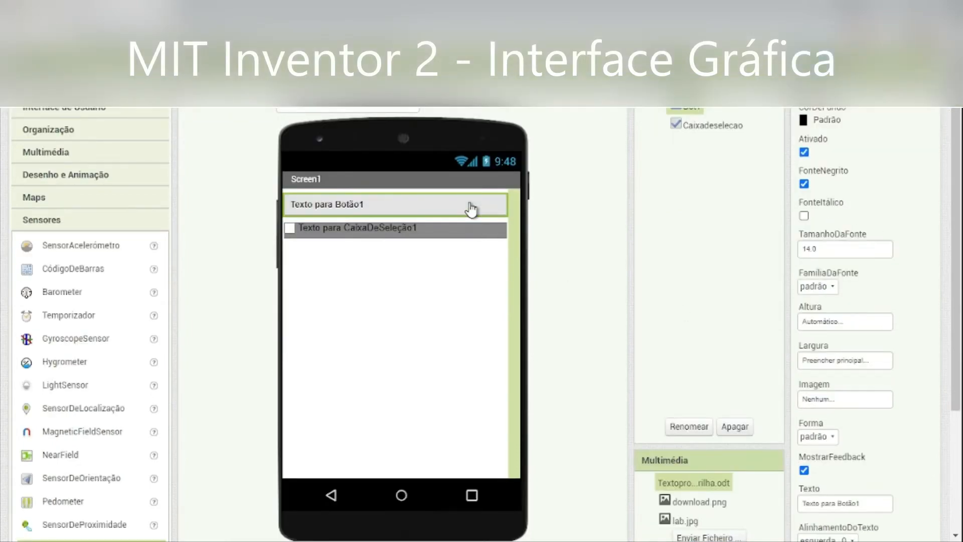
scroll(862, 344, "down", 4)
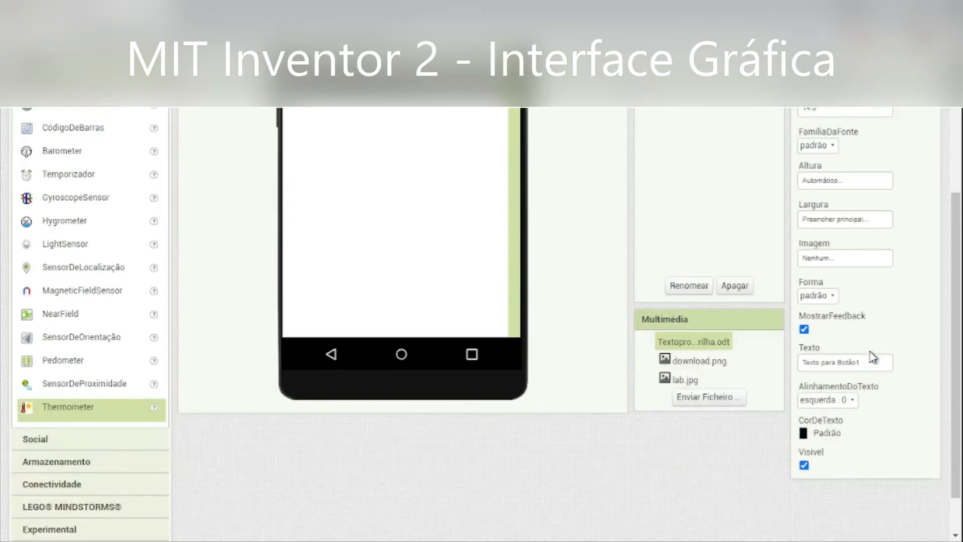
left_click_drag(875, 363, 762, 369)
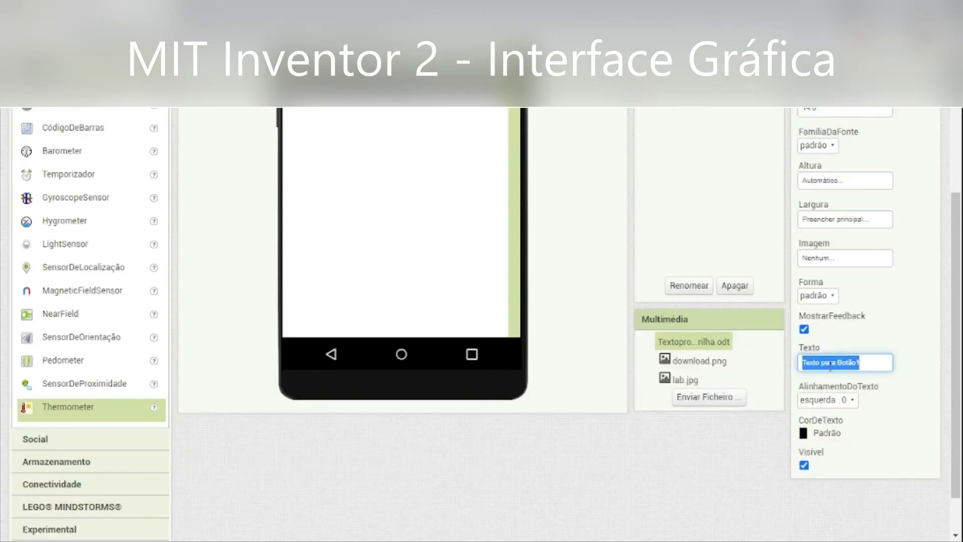
scroll(557, 234, "up", 2)
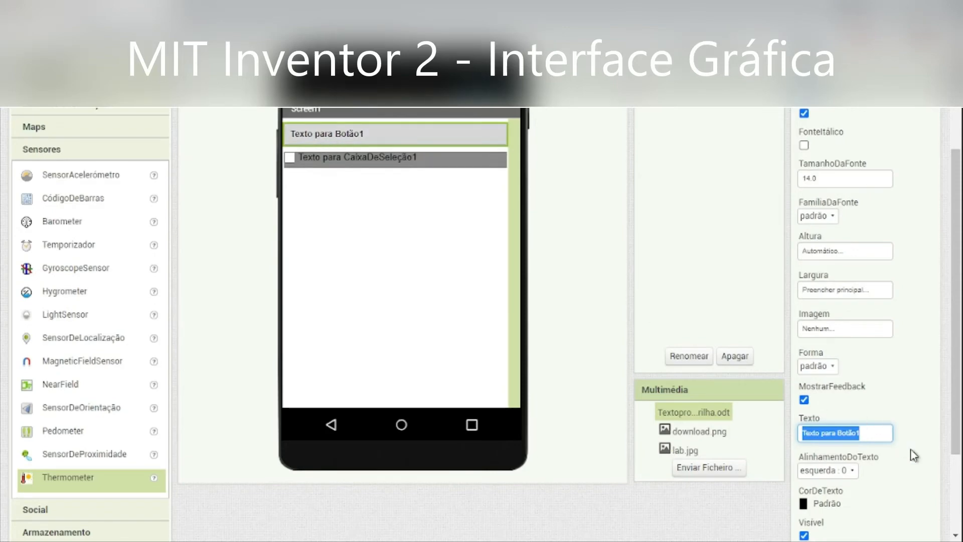
key("BackSpace")
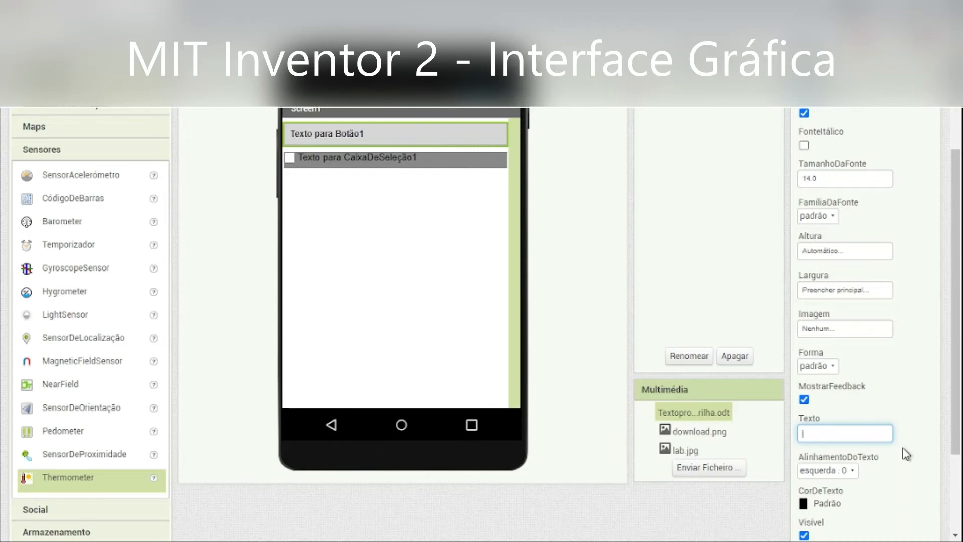
key("Return")
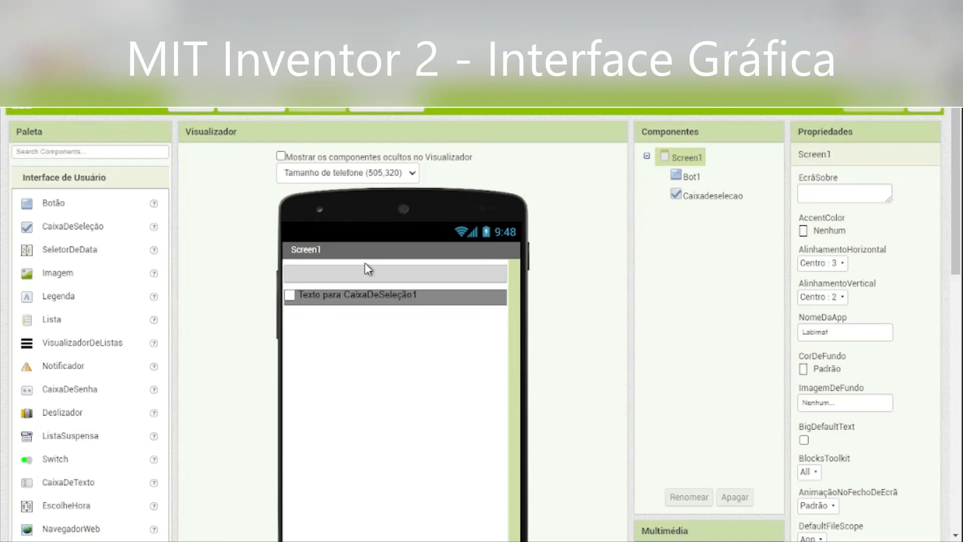
Set the display text of the Bot1 button to "Classe 1".
left_click(357, 274)
scroll(737, 310, "down", 3)
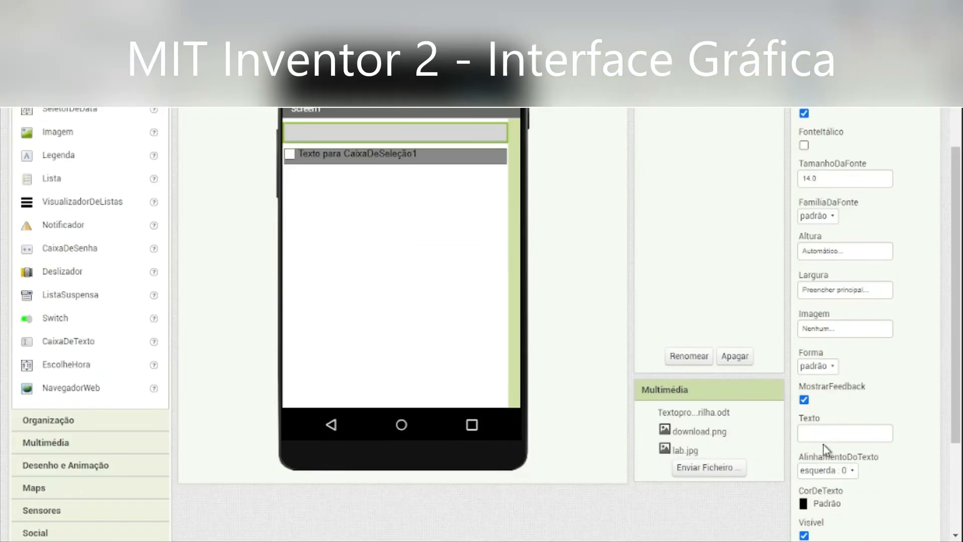
left_click(828, 432)
type("Class")
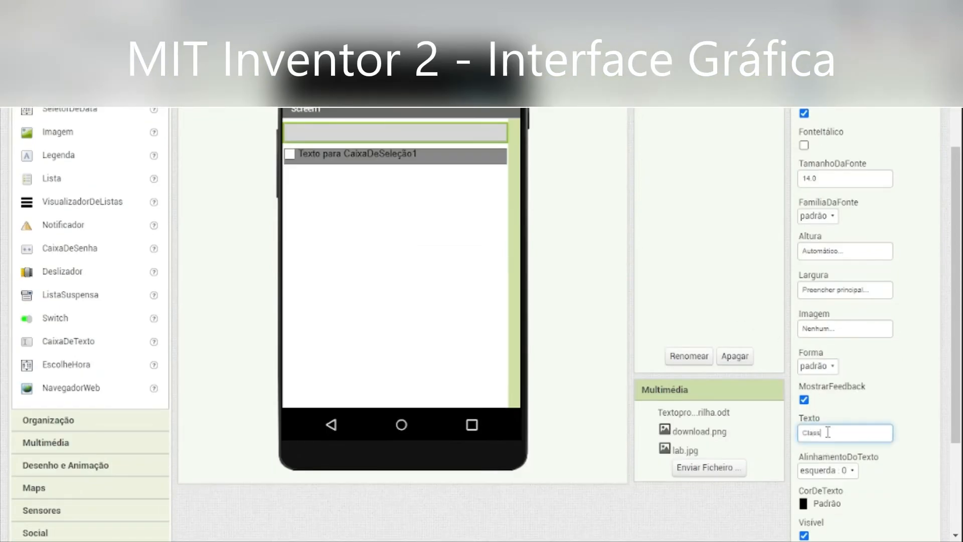
type("e 1")
Delete the Caixadeselecao checkbox from Screen1 and confirm the deletion.
left_click(423, 159)
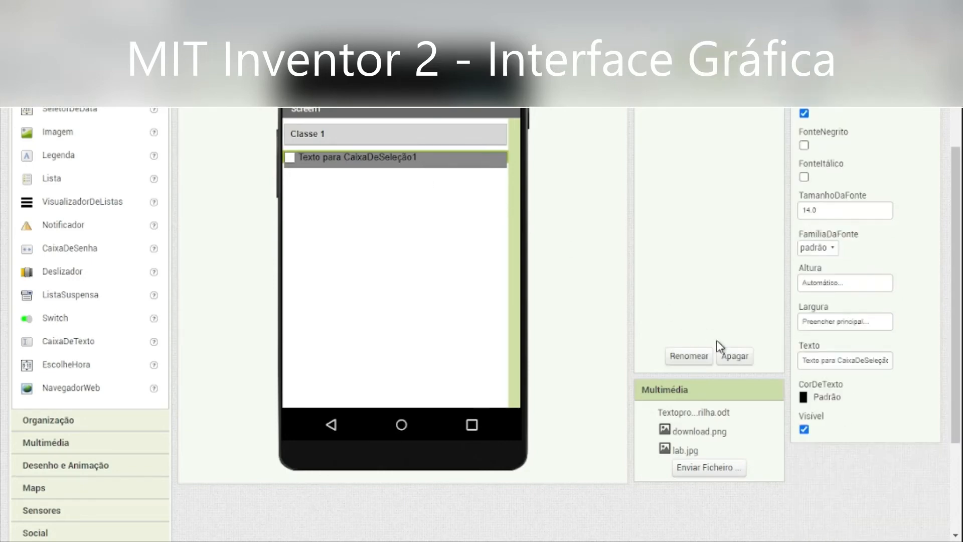
left_click(731, 358)
left_click(514, 318)
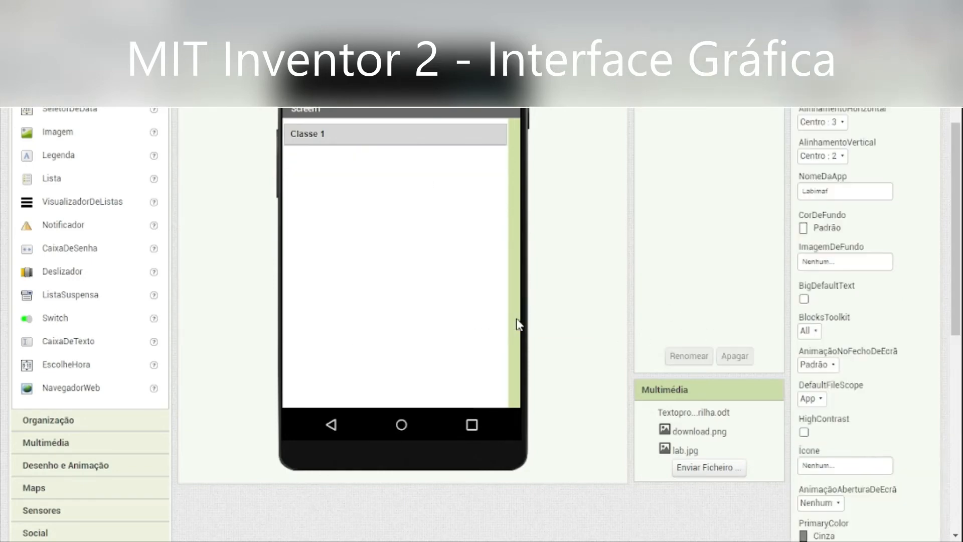
Add two new buttons to Screen1 below the Classe 1 button.
scroll(219, 245, "up", 3)
left_click_drag(50, 206, 346, 324)
left_click_drag(50, 206, 381, 346)
Rename the component Botão1 to Bot2.
left_click(434, 307)
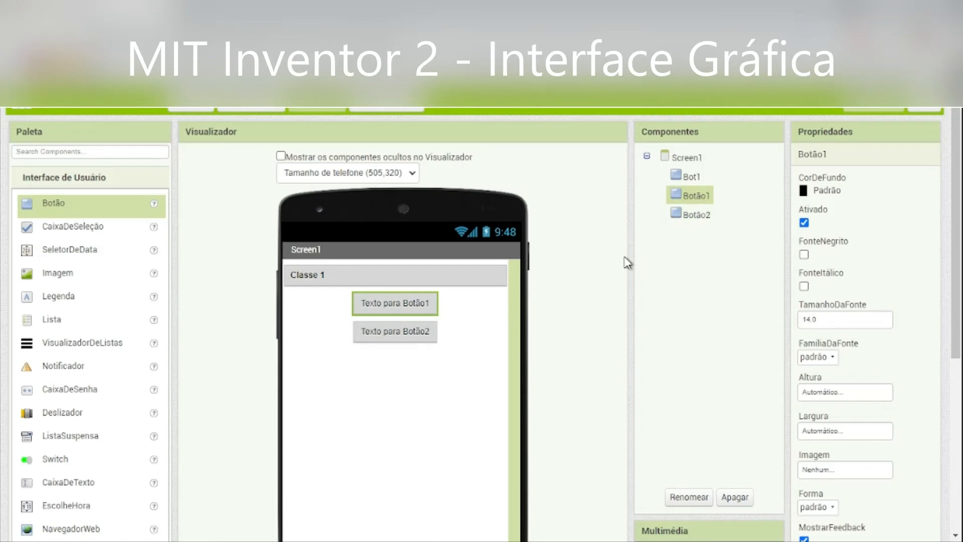
left_click(686, 495)
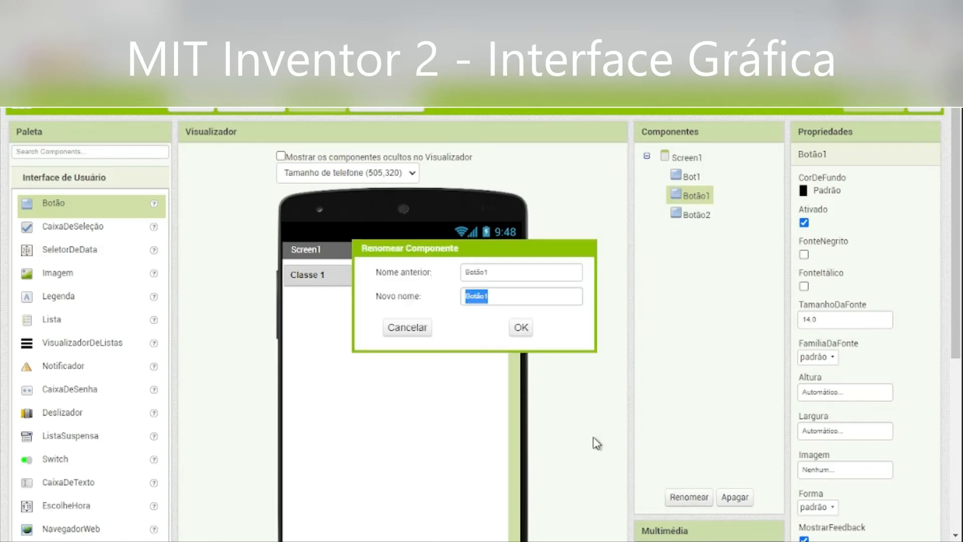
left_click(511, 297)
key("BackSpace")
key("BackSpace")
key("BackSpace")
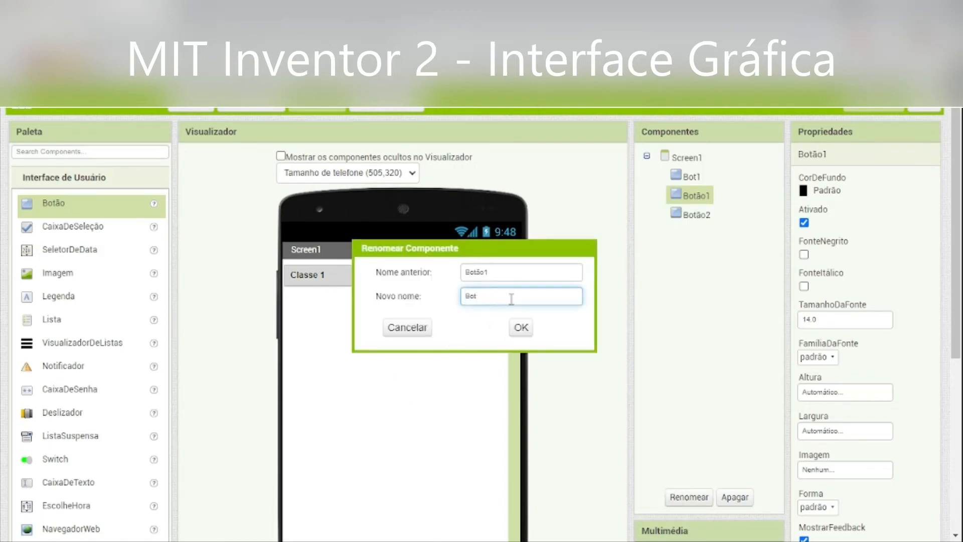
key("Return")
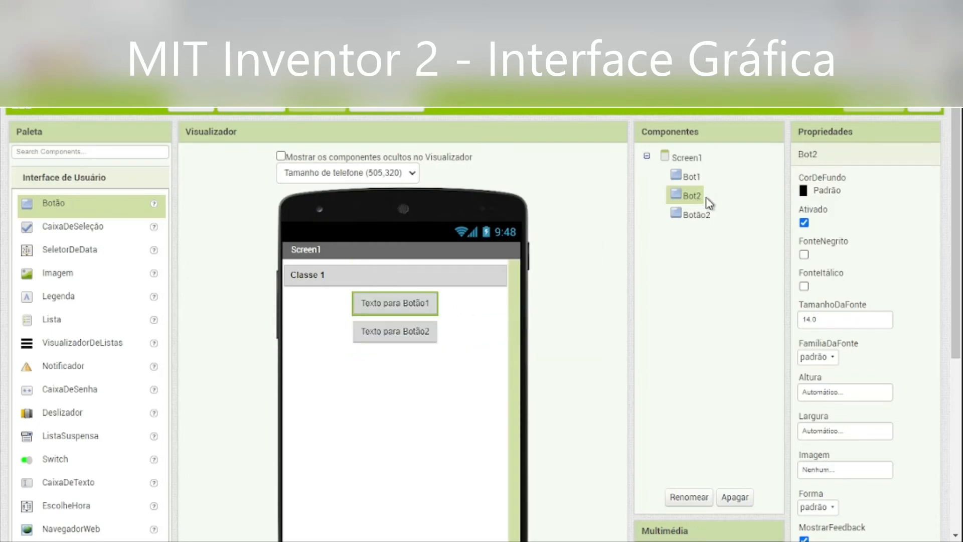
Rename the component Botão2 to Bot3.
left_click(708, 215)
left_click(688, 497)
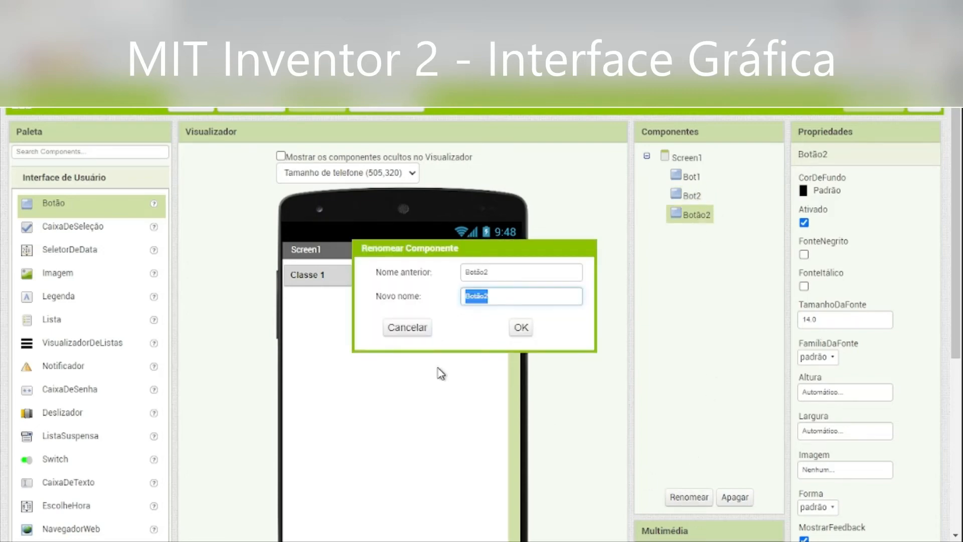
left_click(514, 298)
key("BackSpace")
key("BackSpace")
key("BackSpace")
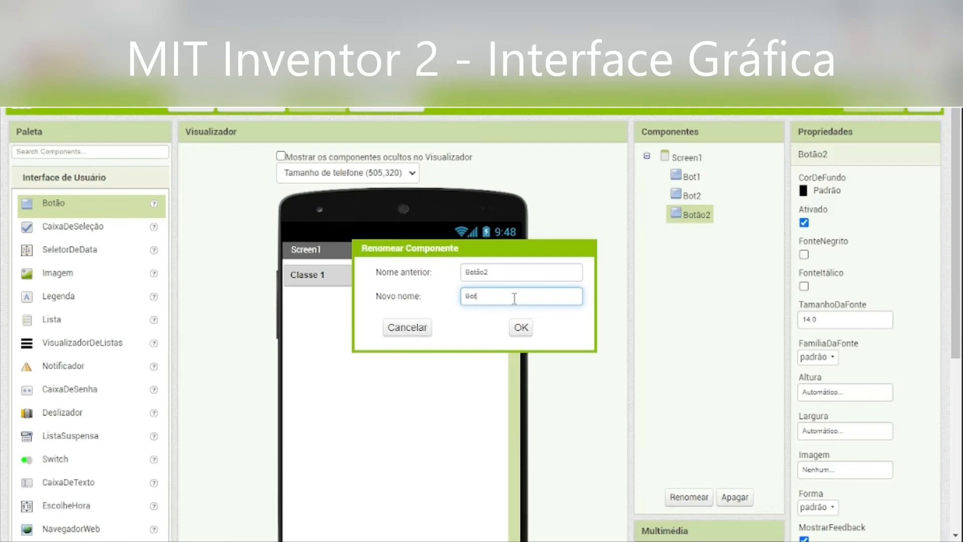
type("2")
key("Return")
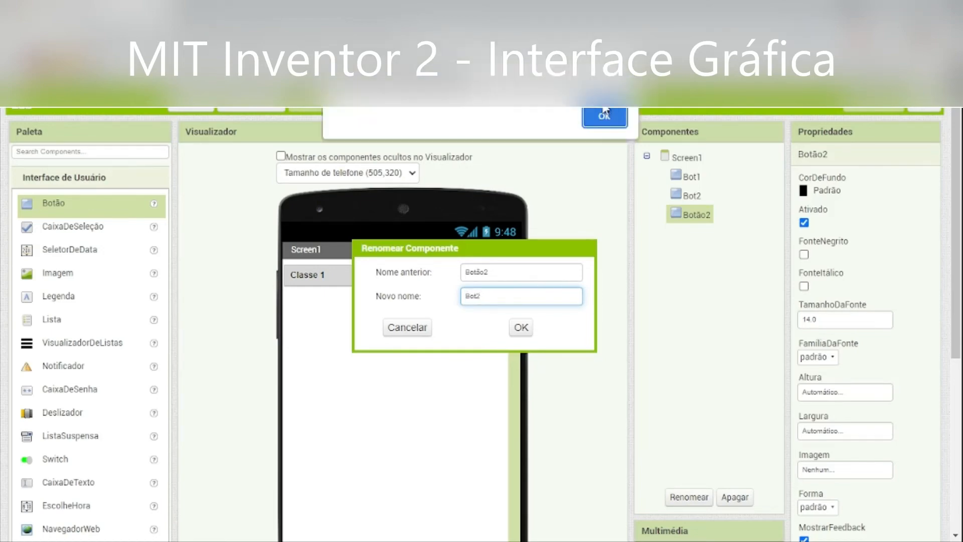
key("Return")
left_click(493, 301)
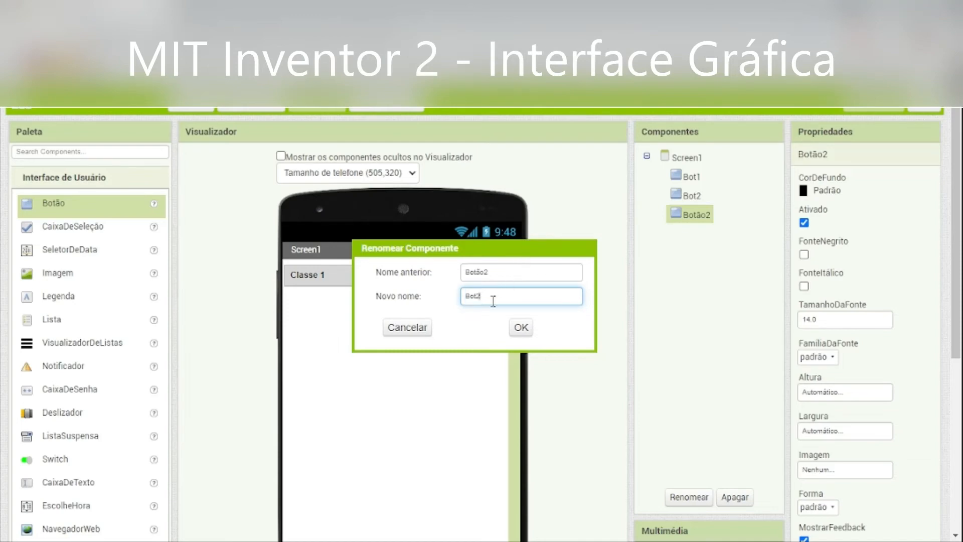
key("Return")
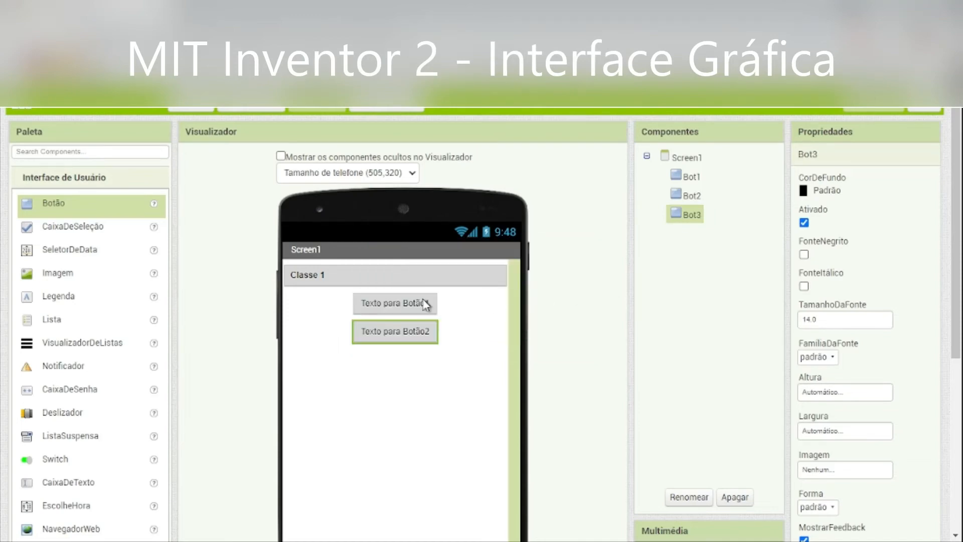
Set the display text of the Bot2 button to "Classe 2".
left_click(398, 305)
scroll(690, 378, "down", 3)
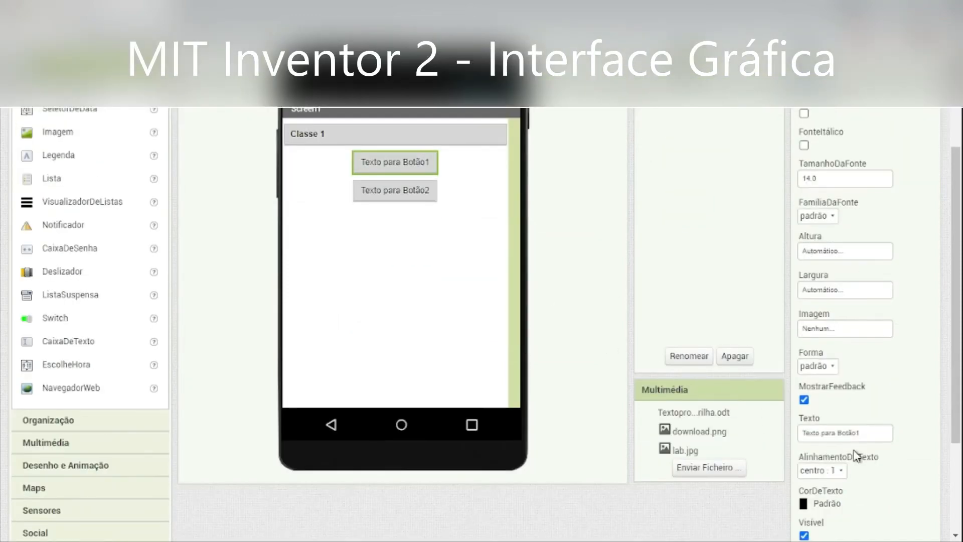
left_click(870, 432)
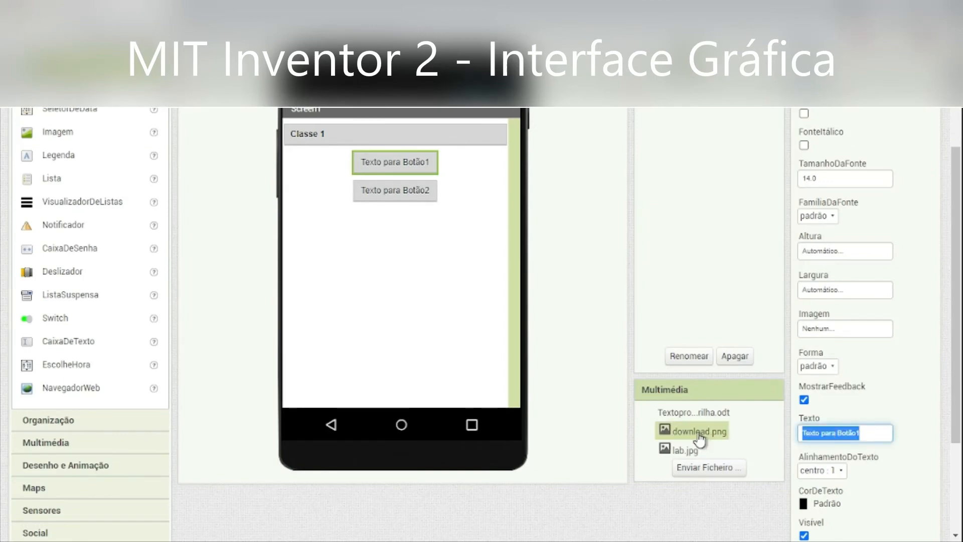
type("Cla")
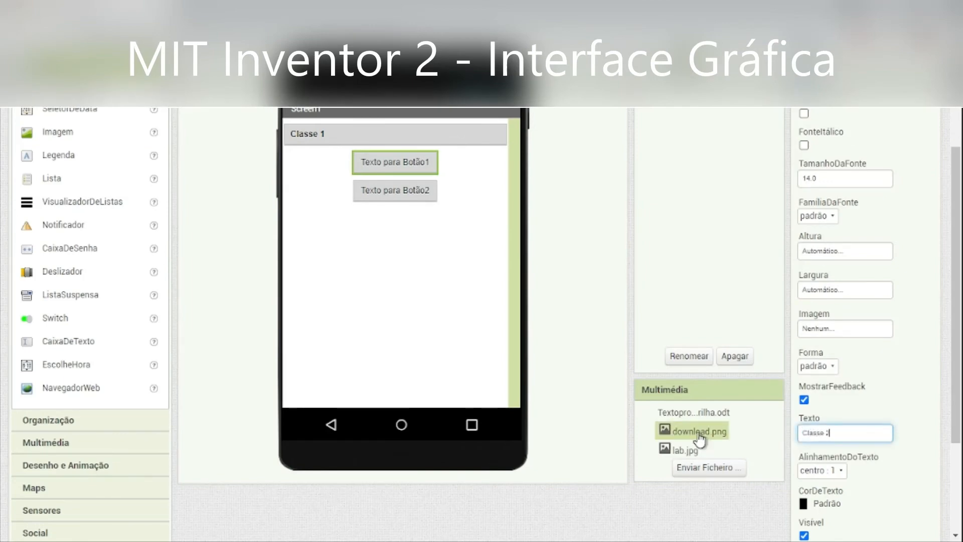
type("sse 2")
Set the display text of the Bot3 button to "Classe 3".
left_click(416, 191)
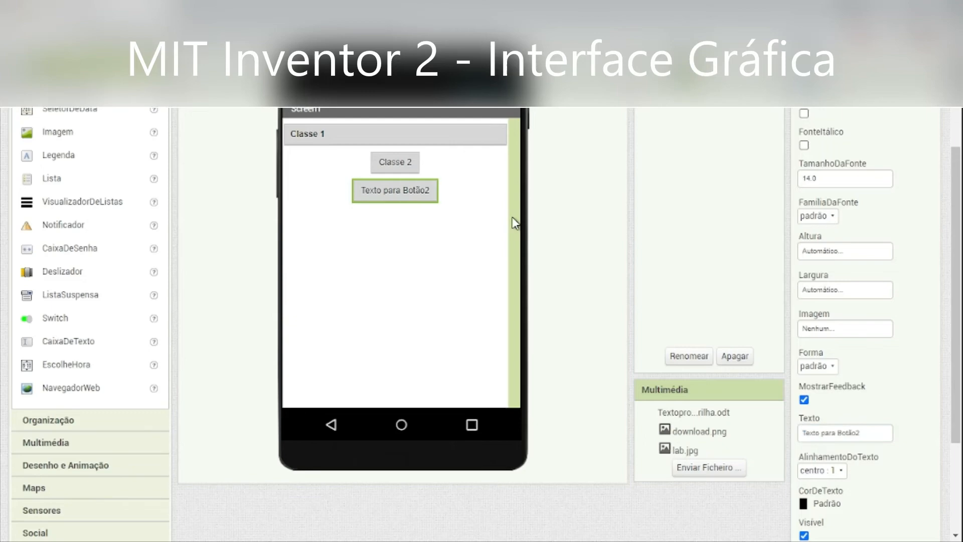
left_click(870, 433)
type("Classe 3")
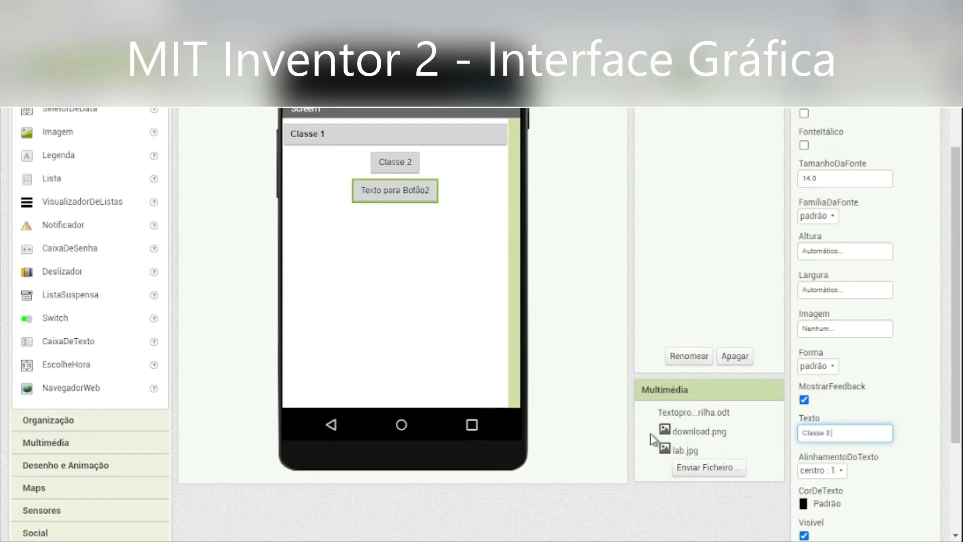
key("Return")
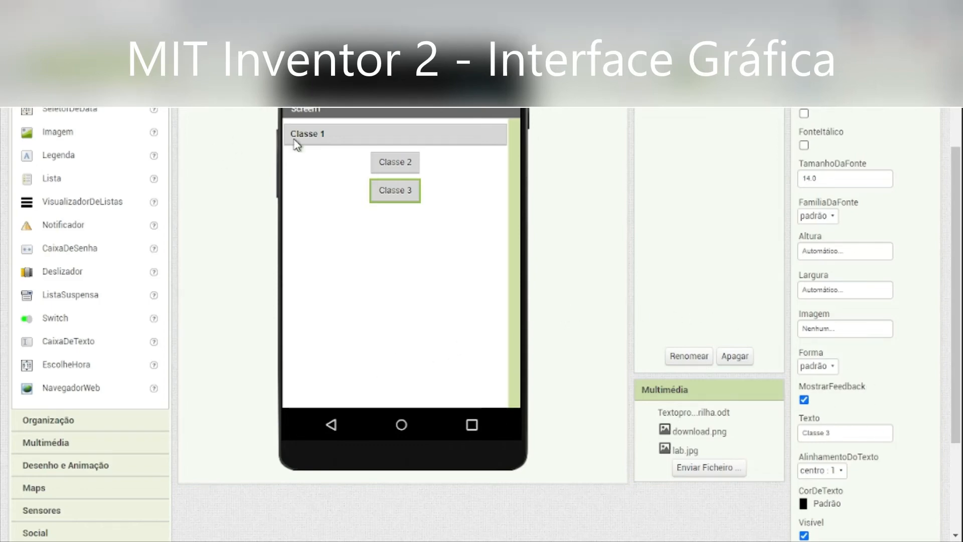
Extend the display text of the Classe 1 button to "Classe 1 > 150 kg".
left_click(357, 142)
left_click(835, 431)
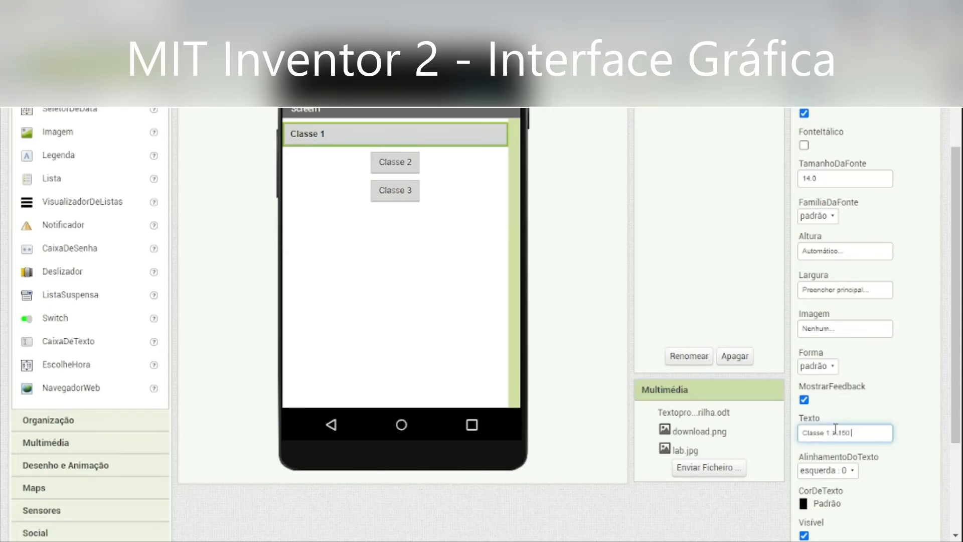
left_click(910, 402)
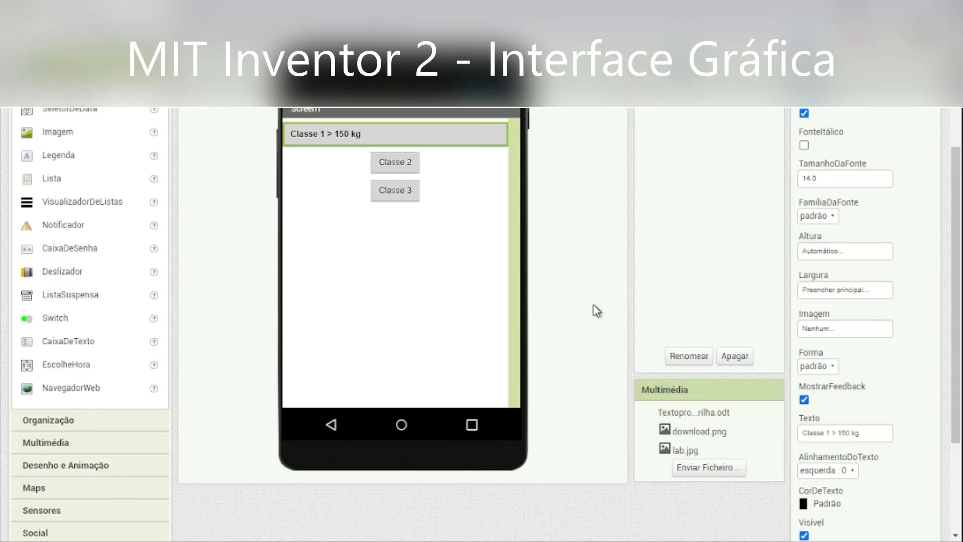
Extend the display text of the Classe 2 button to "Classe 2 - 25 kg à 150 kg".
left_click(391, 168)
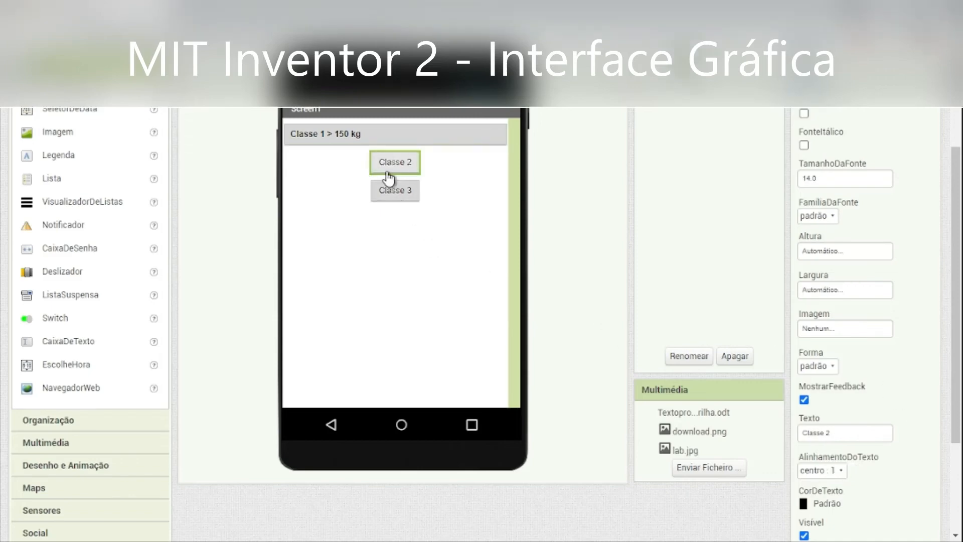
left_click(836, 429)
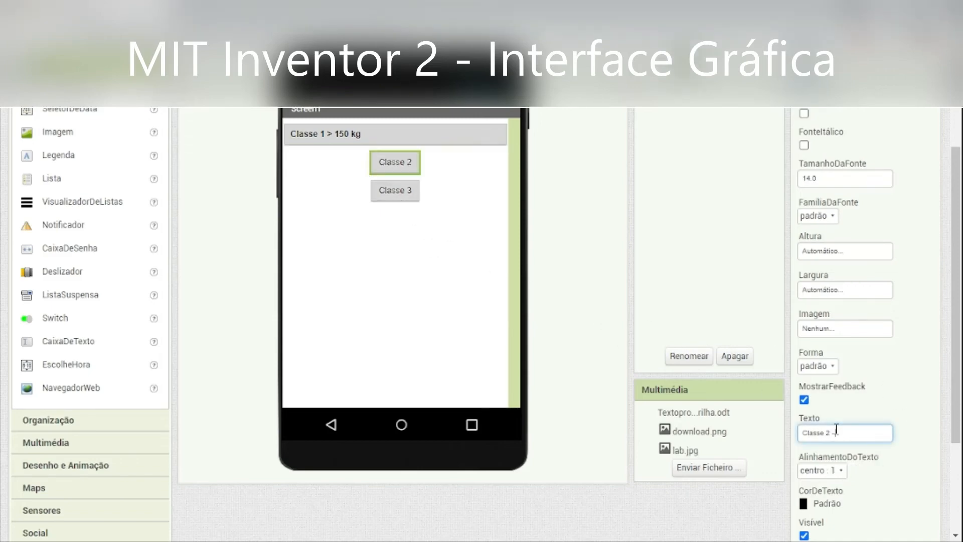
type("- 25 kg ^^")
type("g")
key("Return")
scroll(836, 429, "up", 2)
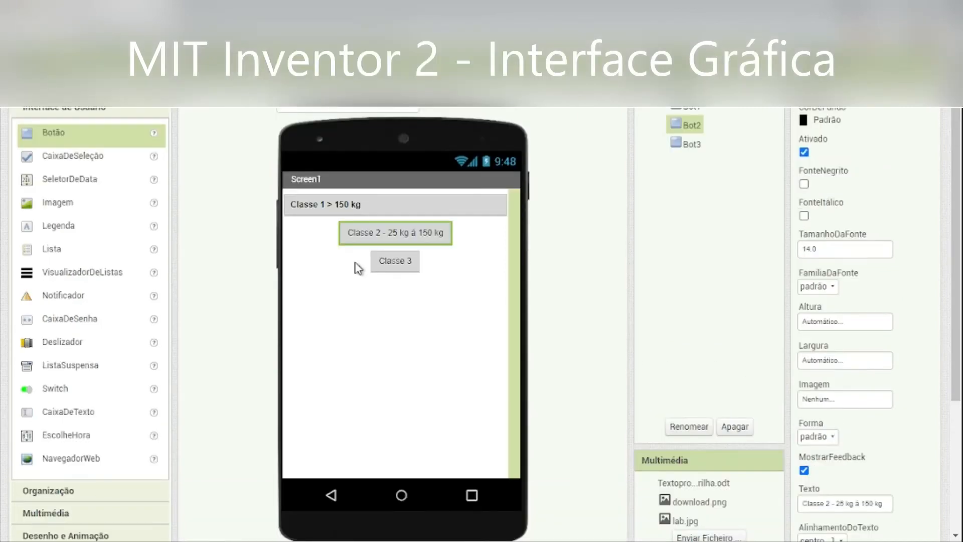
Extend the Classe 3 button's display text to "Classe 3 - abaixo ou igual a 25 kg", and select the Classe 2 button.
left_click(415, 261)
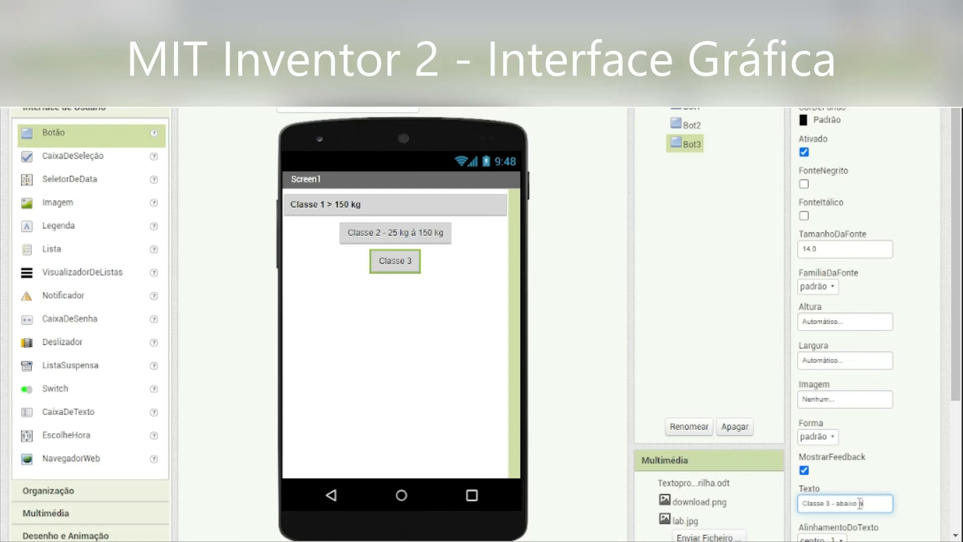
type("l a 25 kg")
key("Return")
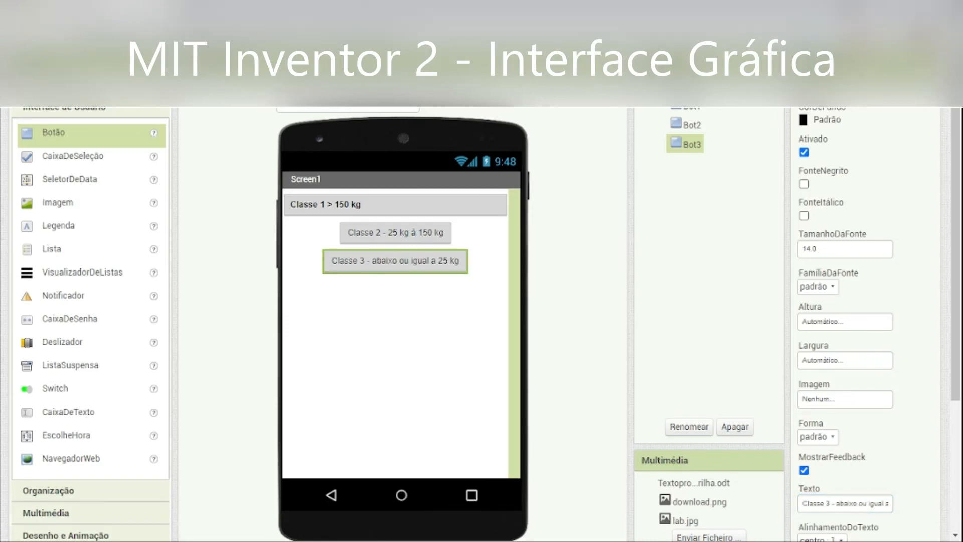
left_click(421, 241)
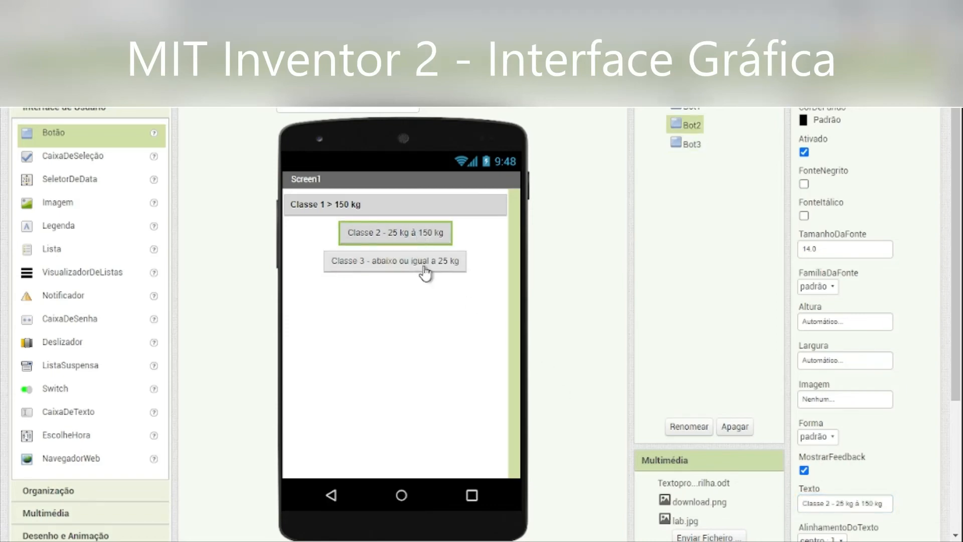
Select the Classe 2 and Classe 3 buttons together and set their width to "Preencher principal".
left_click(429, 270)
left_click(444, 240)
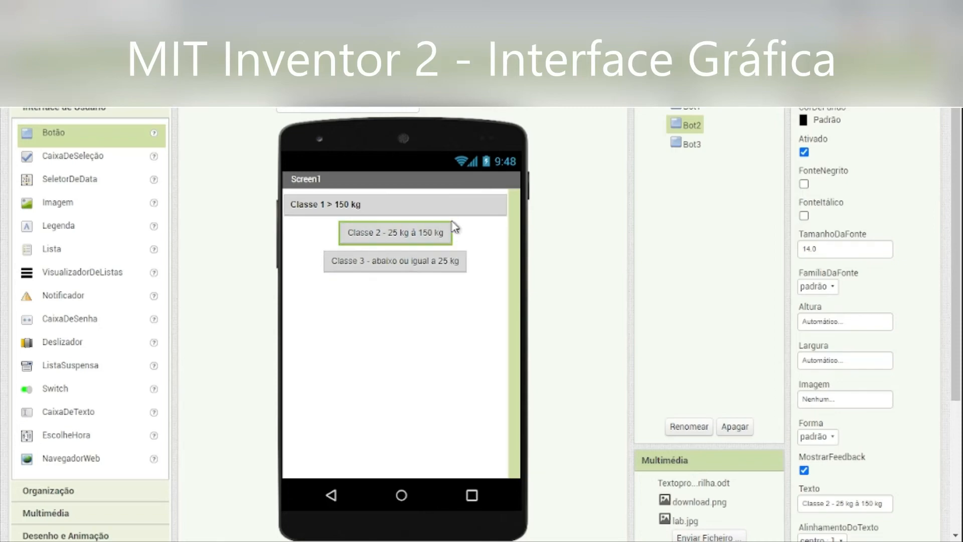
left_click(398, 264)
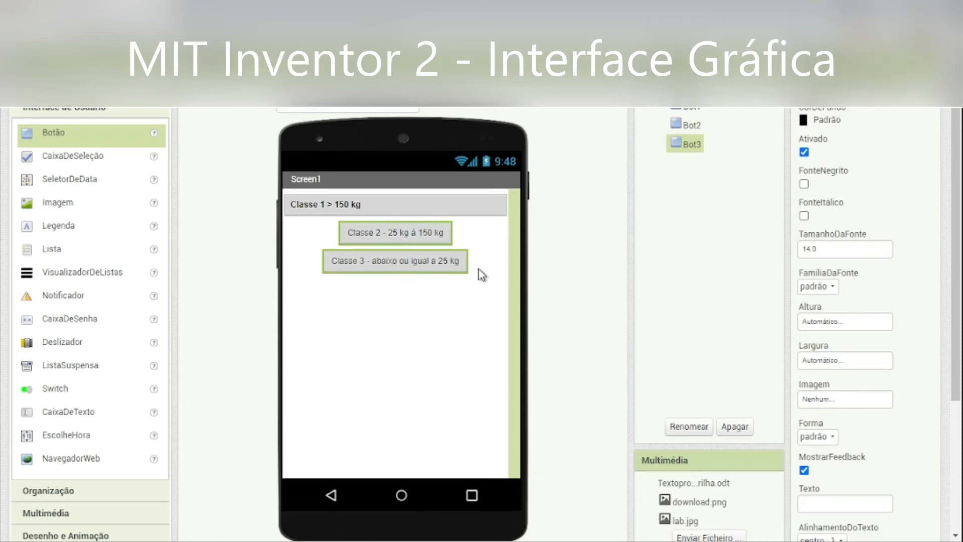
left_click(465, 238)
left_click(414, 239)
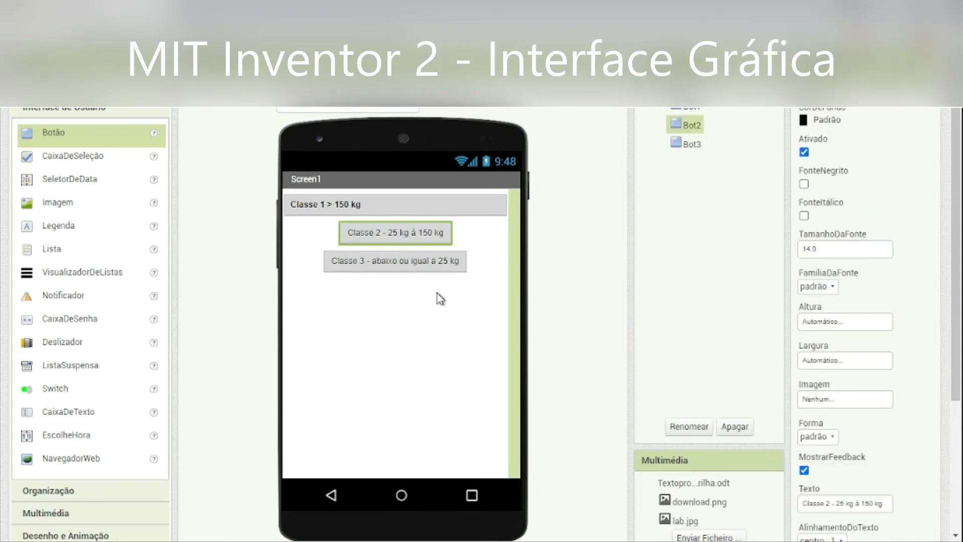
left_click(409, 265)
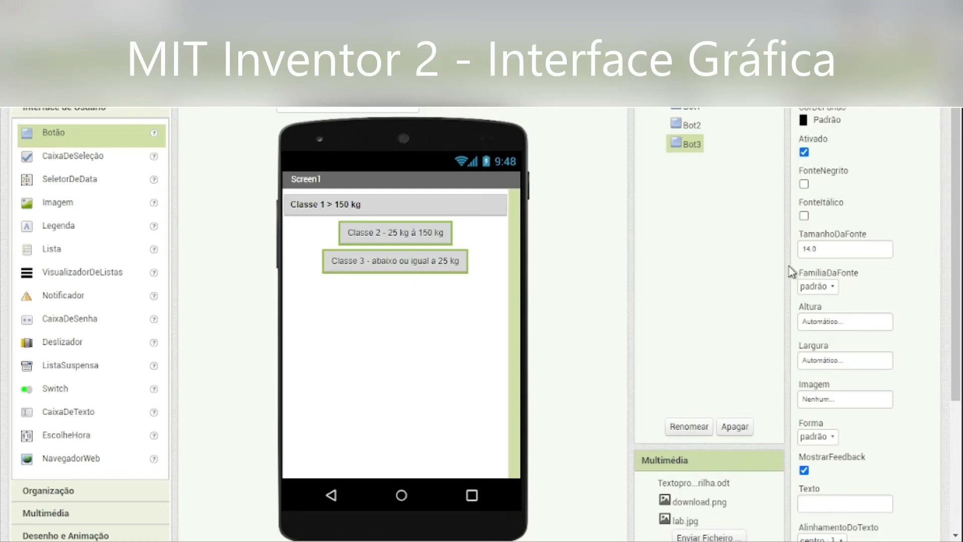
left_click(829, 366)
left_click(804, 376)
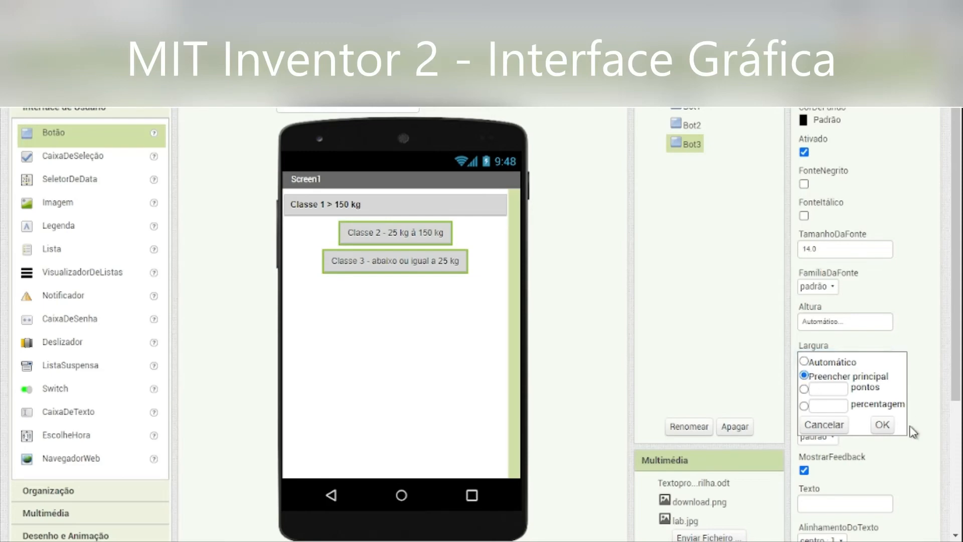
left_click(882, 425)
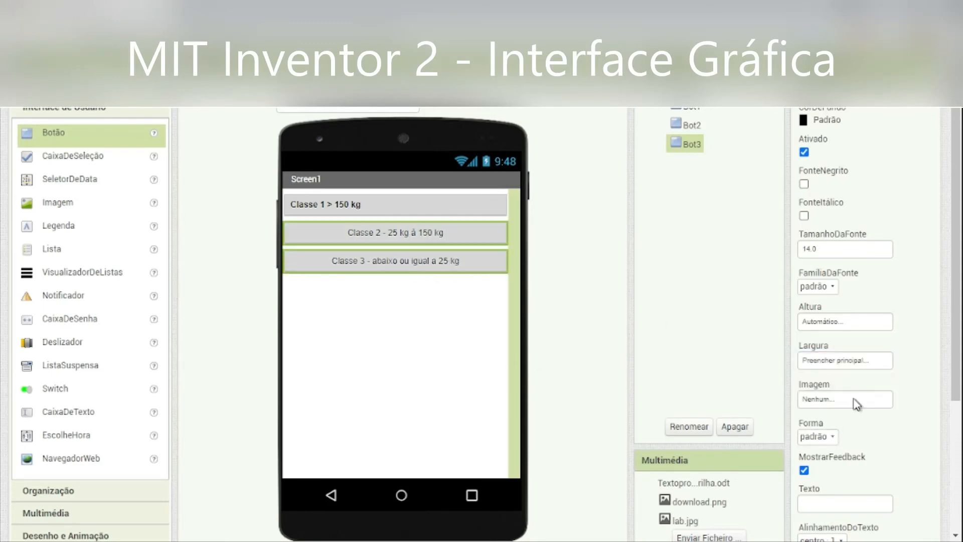
Set the text alignment of the Classe 2 and Classe 3 buttons to "esquerda : 0" and make their text bold.
scroll(856, 405, "down", 1)
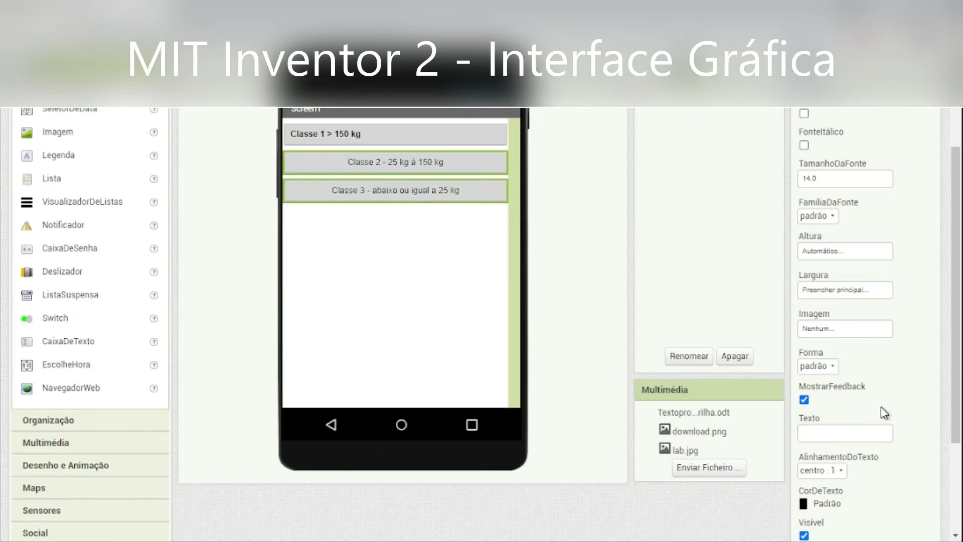
left_click(832, 472)
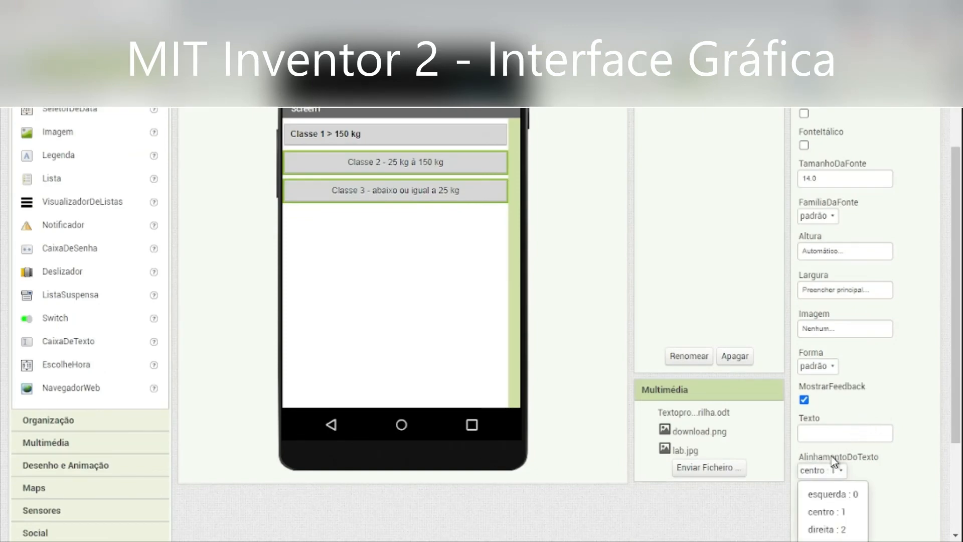
scroll(837, 474, "down", 2)
left_click(834, 355)
scroll(852, 346, "up", 3)
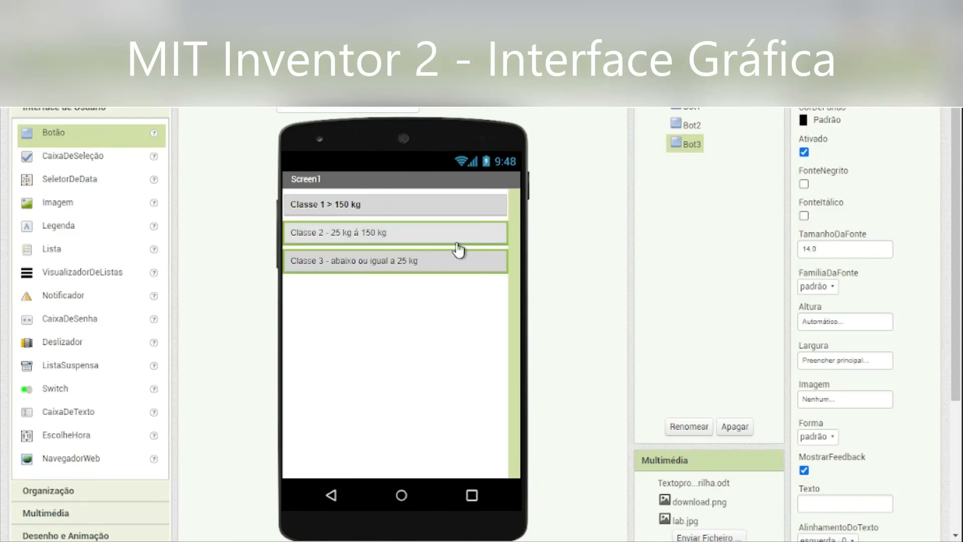
left_click(804, 184)
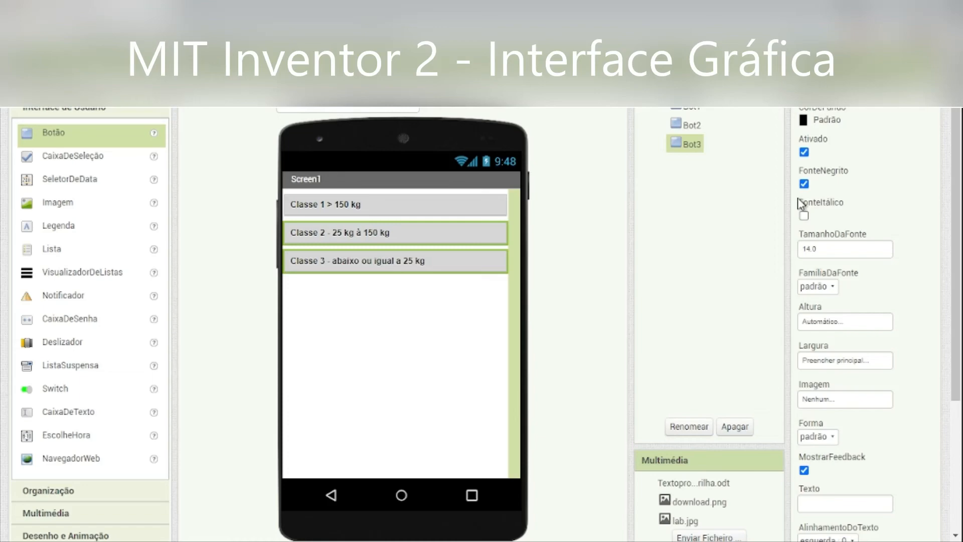
left_click(386, 312)
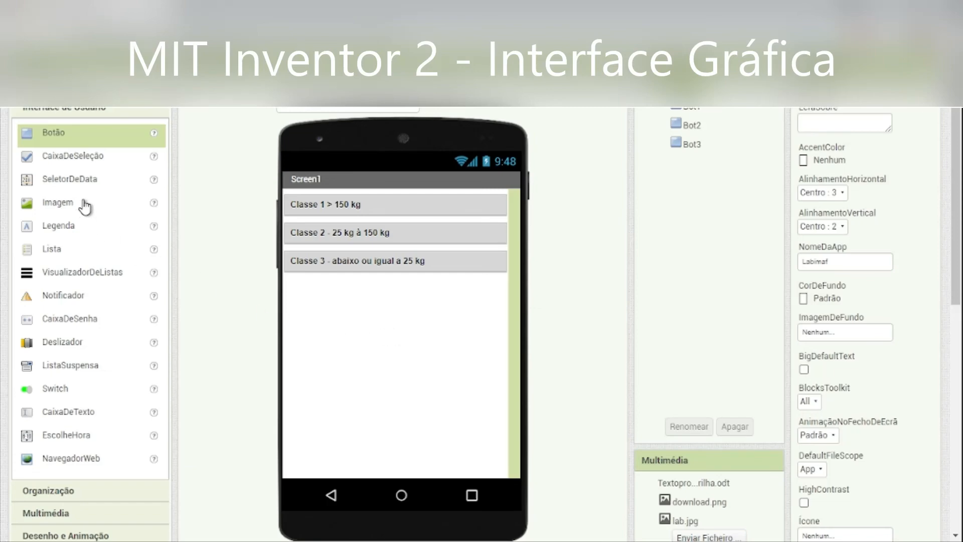
Add an Imagem component to Screen1 below the Classe 3 button.
left_click(96, 213)
left_click_drag(91, 206, 432, 349)
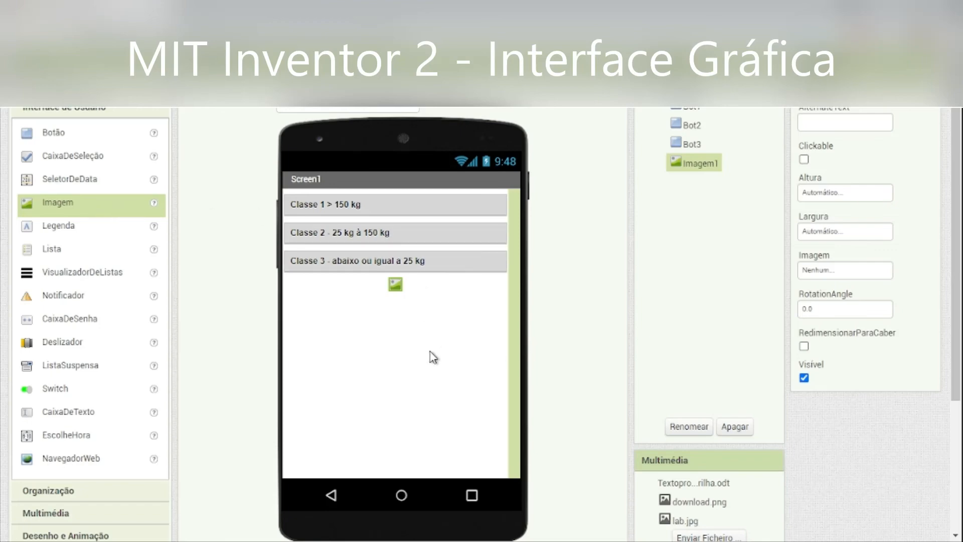
left_click(429, 317)
Look at the file upload option without uploading anything, and preview the lab.jpg media file.
scroll(712, 363, "down", 3)
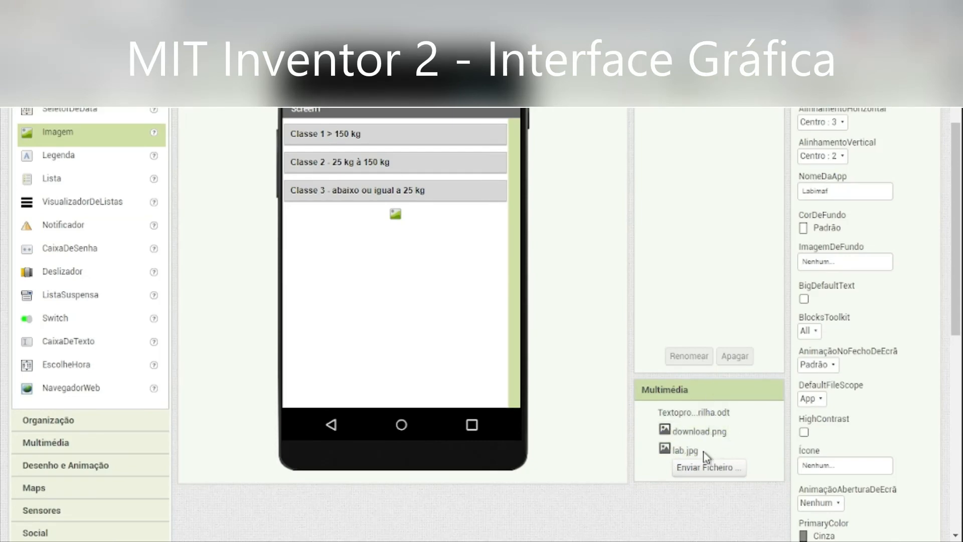
left_click(724, 467)
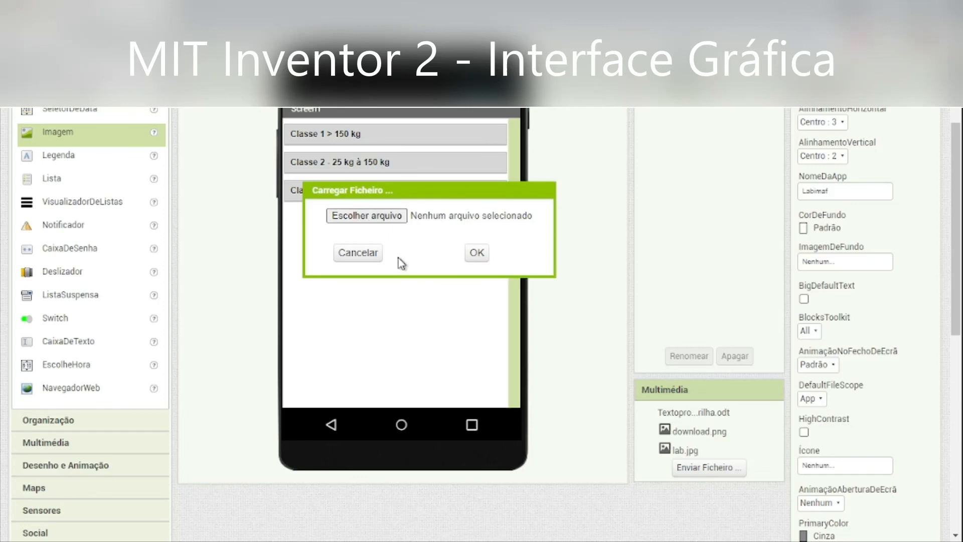
left_click(352, 253)
left_click(685, 449)
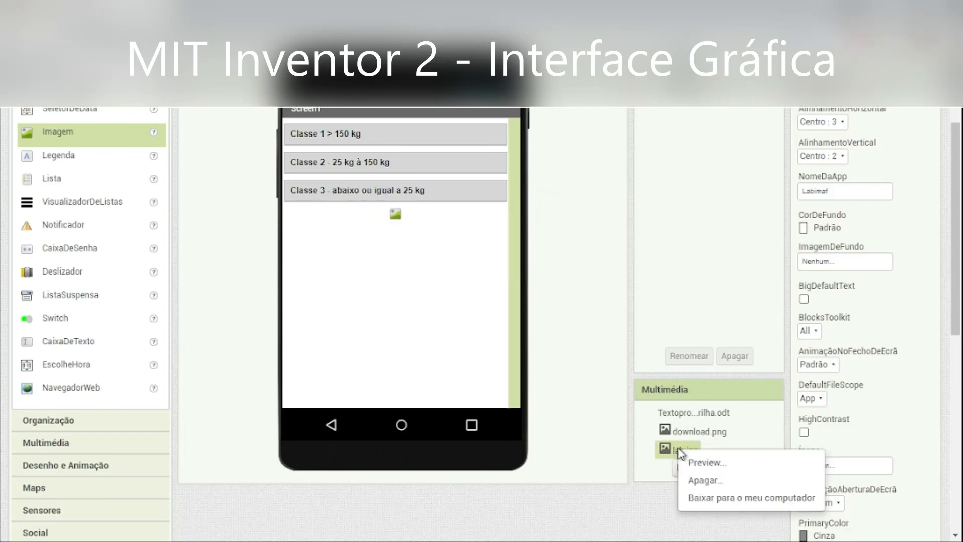
left_click(703, 472)
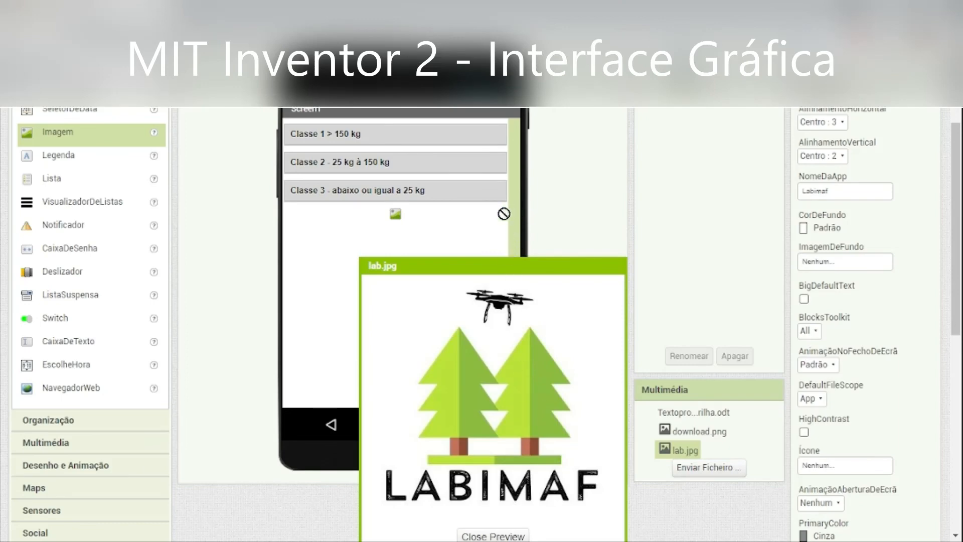
left_click(473, 533)
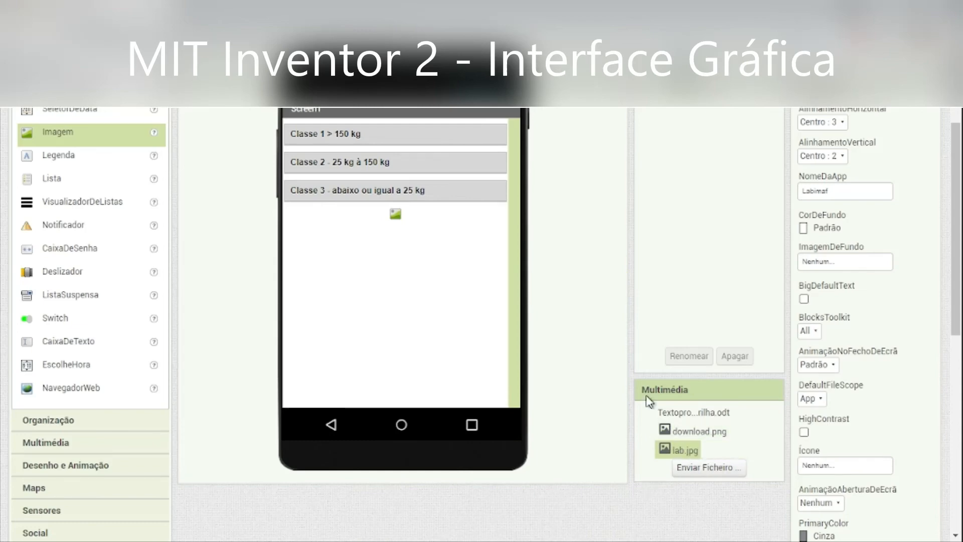
Assign lab.jpg as the picture of the image component below the Classe 3 button.
scroll(406, 251, "up", 3)
left_click(396, 355)
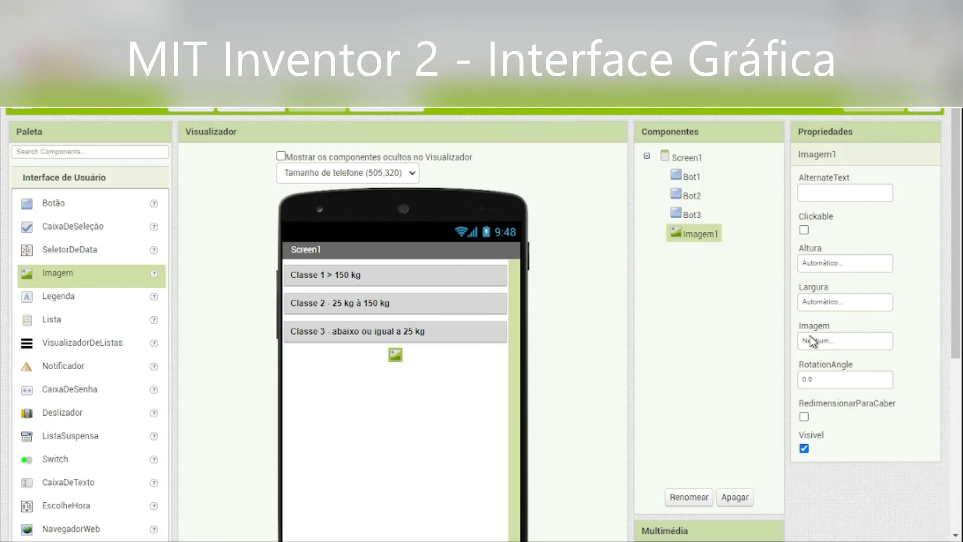
left_click(822, 350)
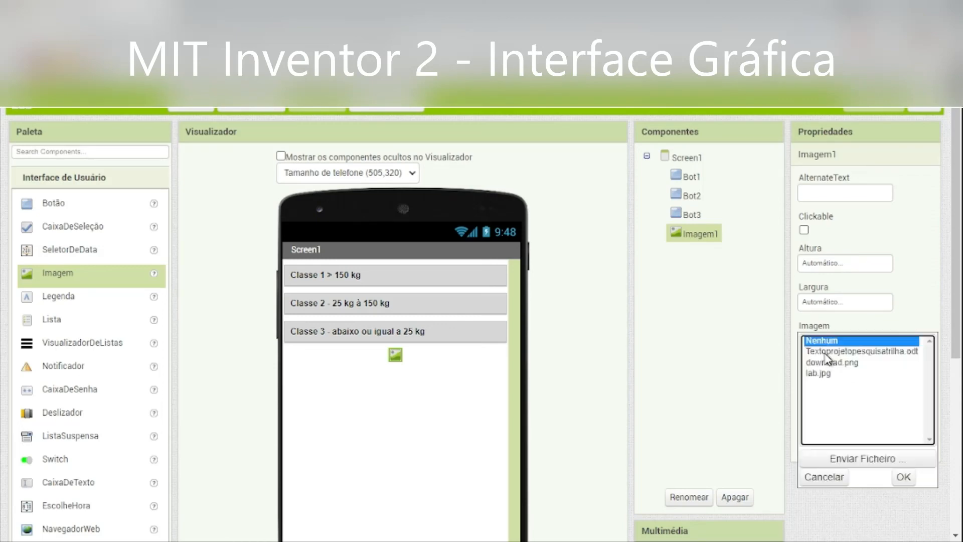
left_click(829, 375)
left_click(866, 460)
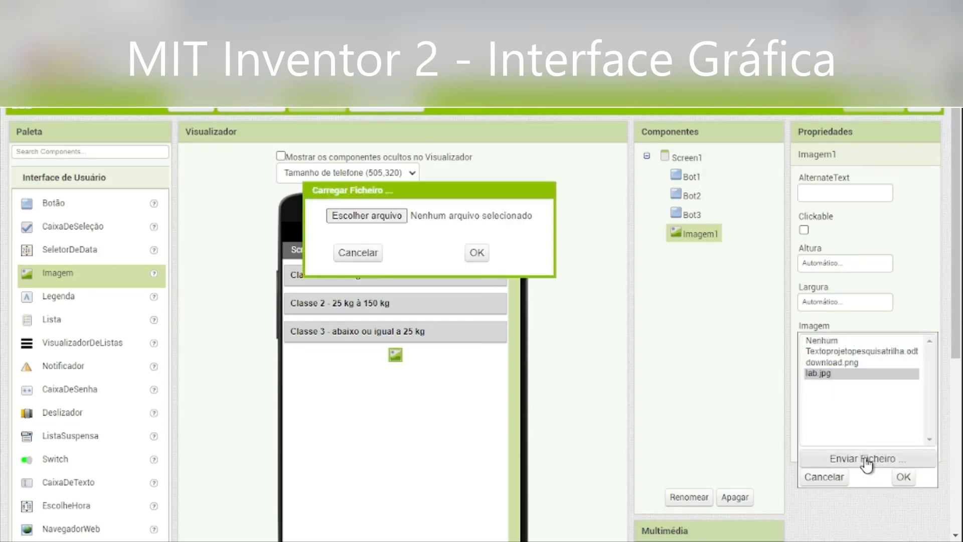
left_click(372, 256)
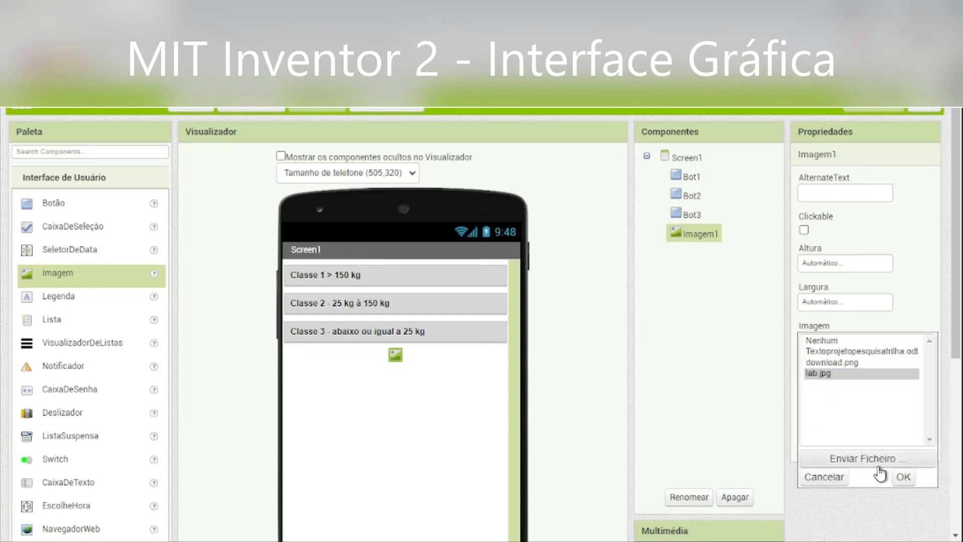
left_click(903, 477)
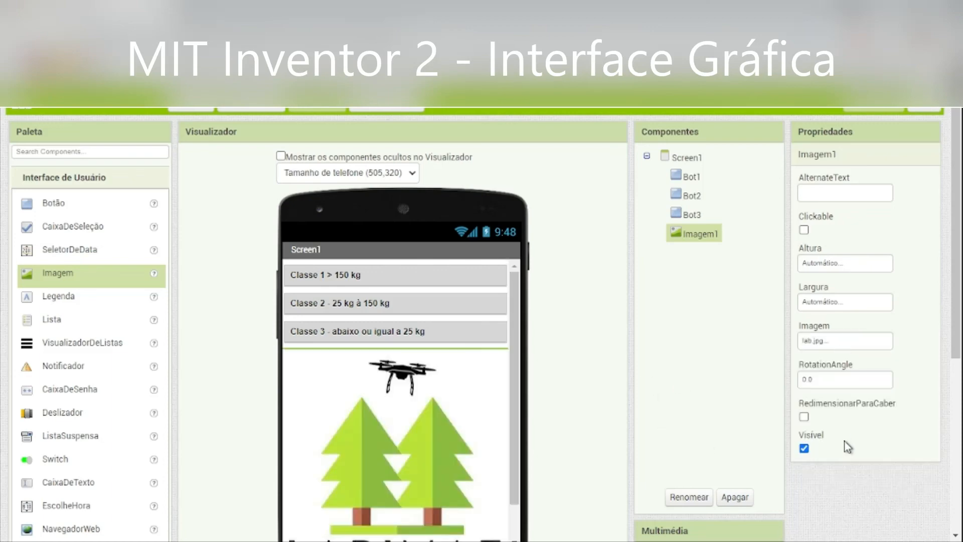
Set both the width and the height of the image component to "Preencher principal".
scroll(849, 446, "down", 2)
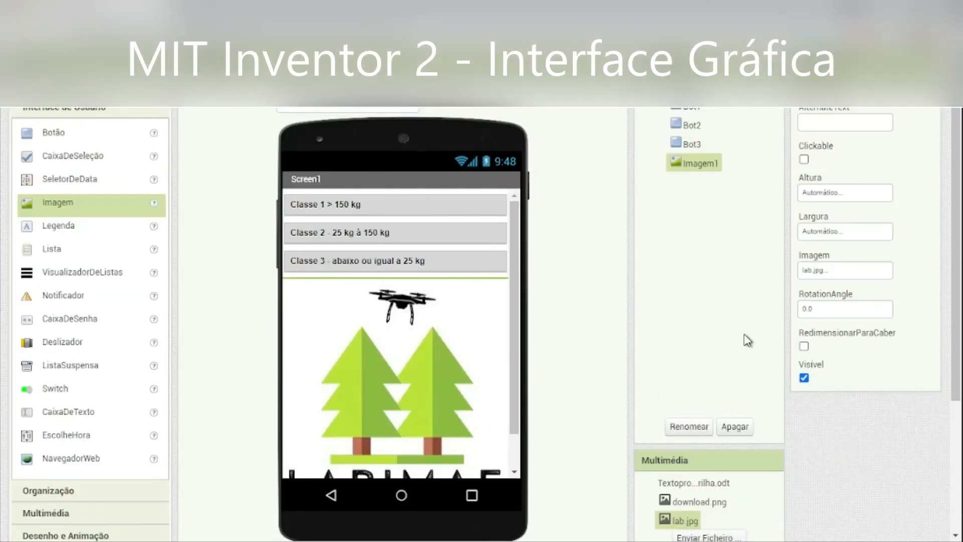
left_click(835, 232)
left_click(836, 249)
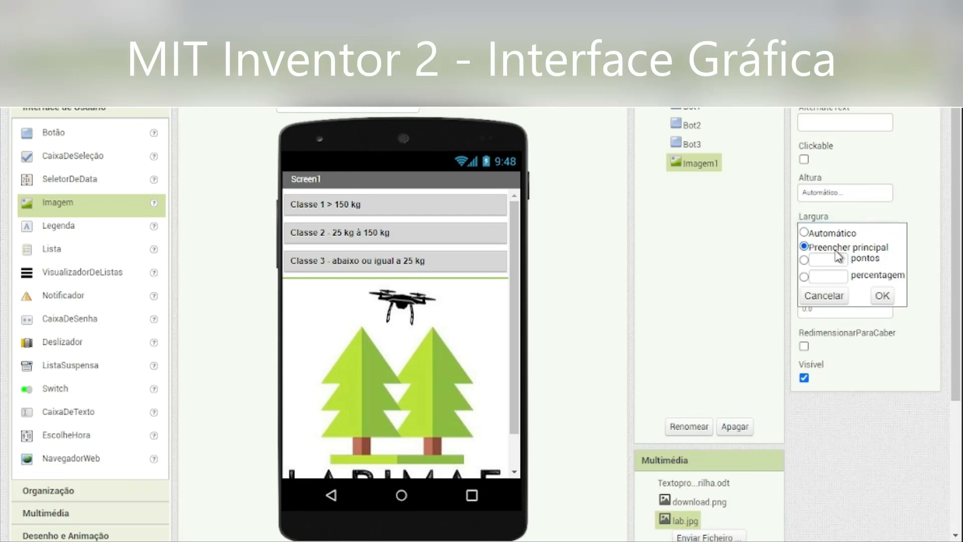
left_click(882, 295)
left_click(815, 196)
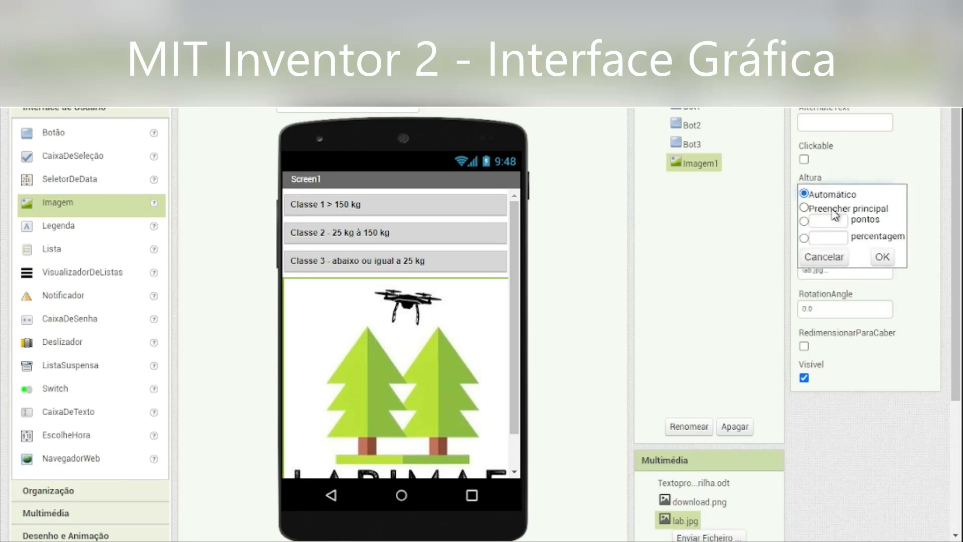
left_click(835, 210)
left_click(878, 254)
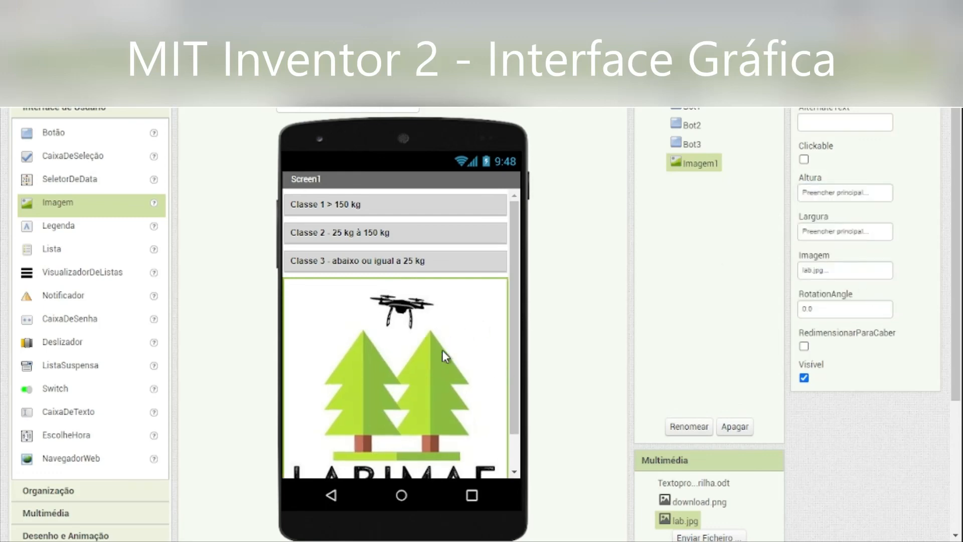
Examine how the full logo image fits below the buttons in the phone preview.
scroll(443, 351, "down", 2)
scroll(456, 377, "up", 2)
scroll(443, 341, "down", 2)
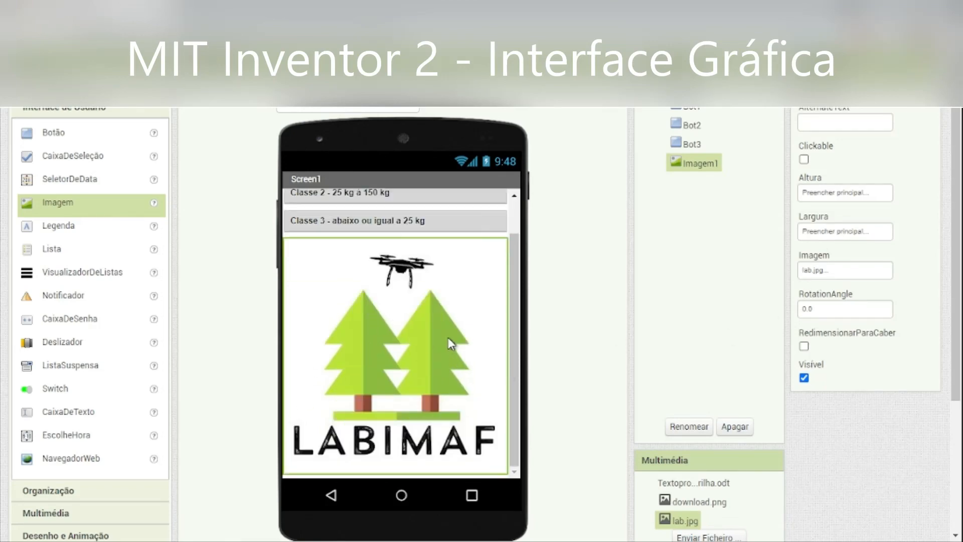
scroll(446, 343, "up", 2)
scroll(544, 346, "down", 3)
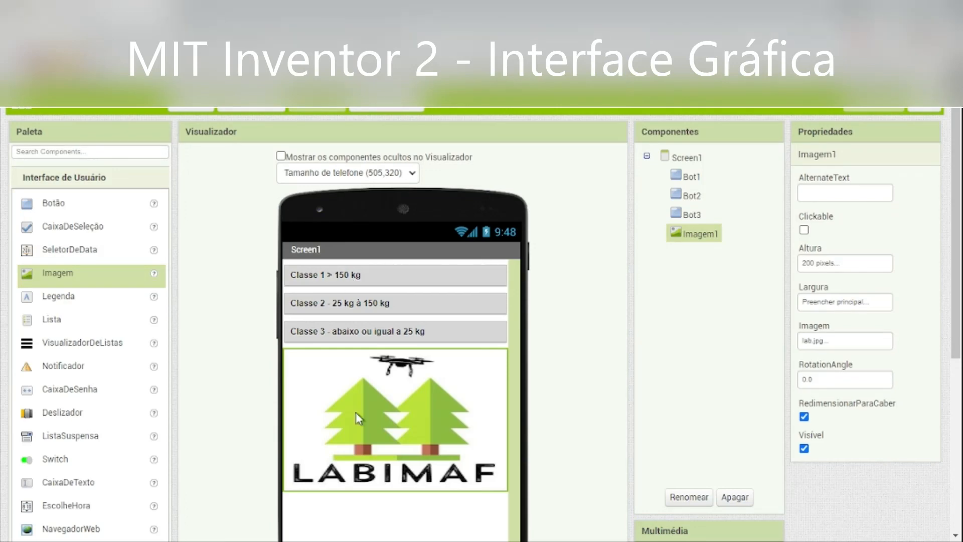
Review the height and width options of the image component, keeping their values.
scroll(414, 447, "down", 1)
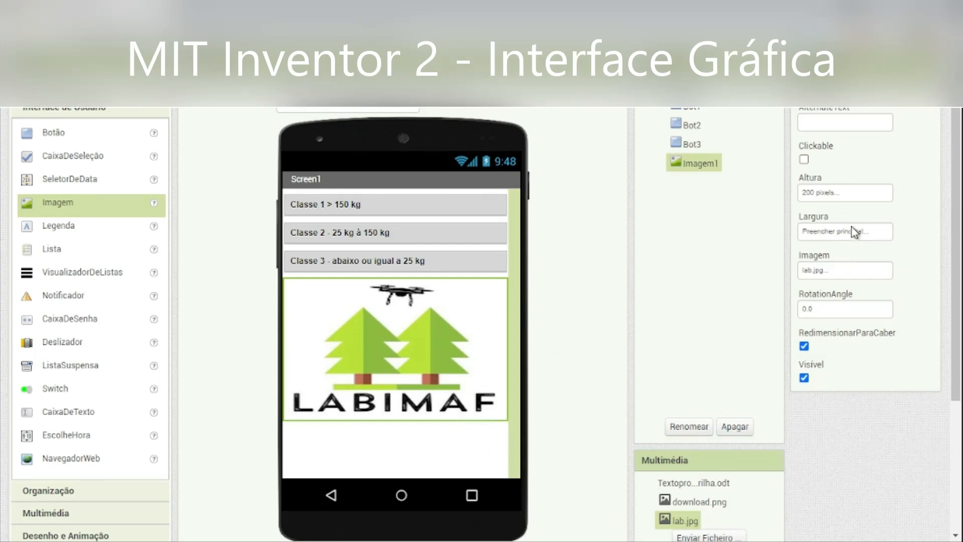
left_click(818, 192)
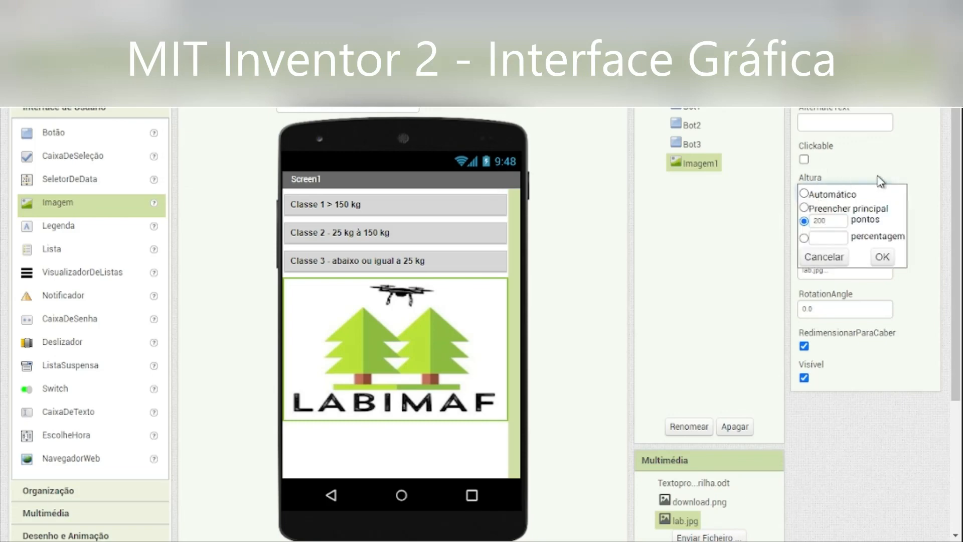
left_click(929, 194)
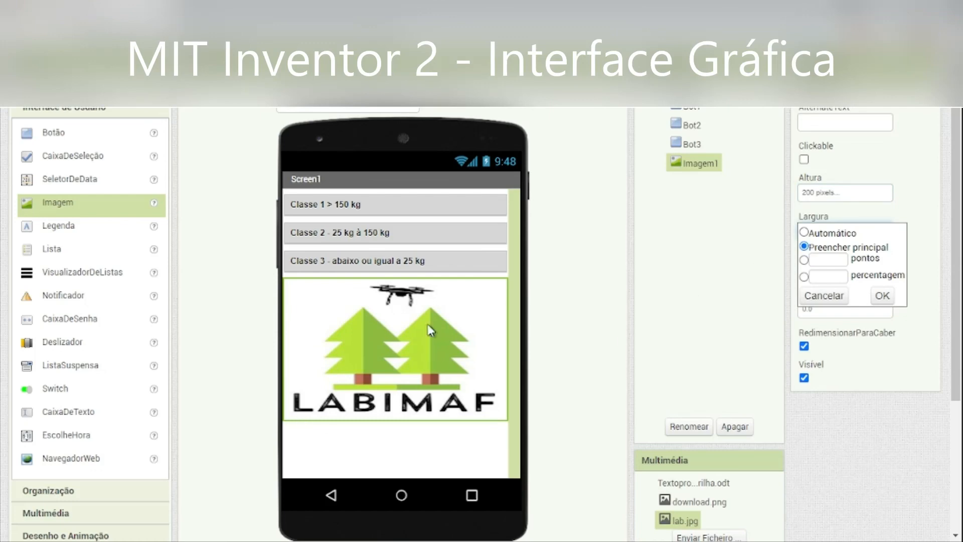
left_click(883, 296)
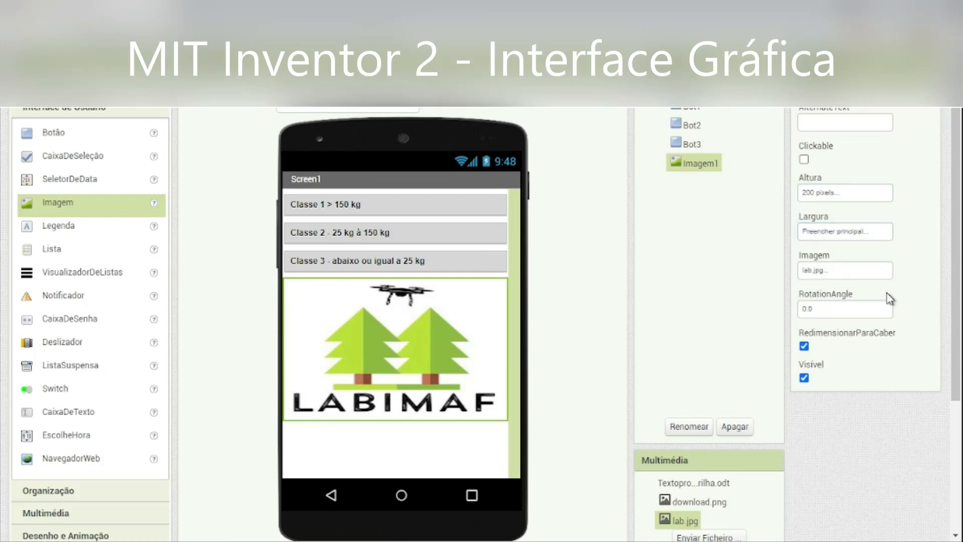
Set the width of the image component to 100 points.
left_click(856, 234)
left_click(817, 260)
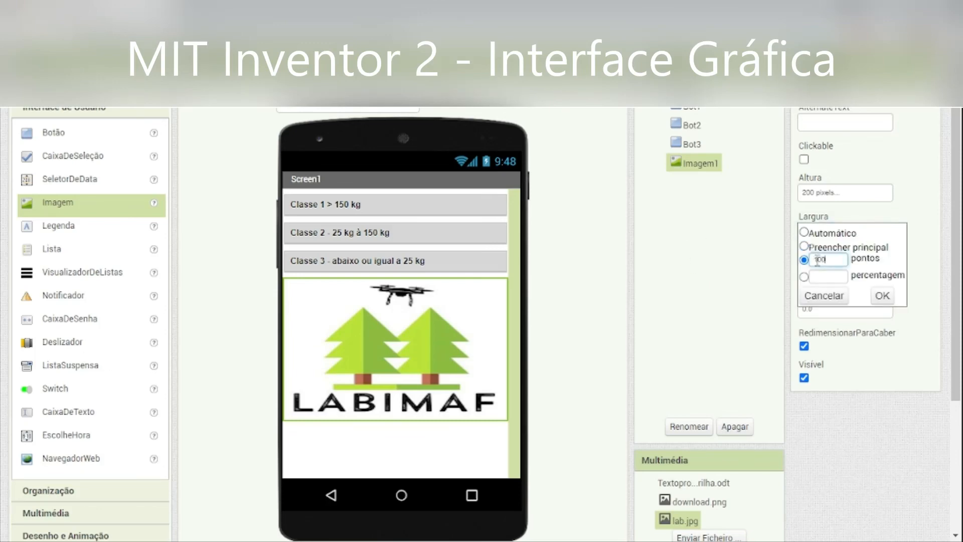
type("100")
left_click(883, 296)
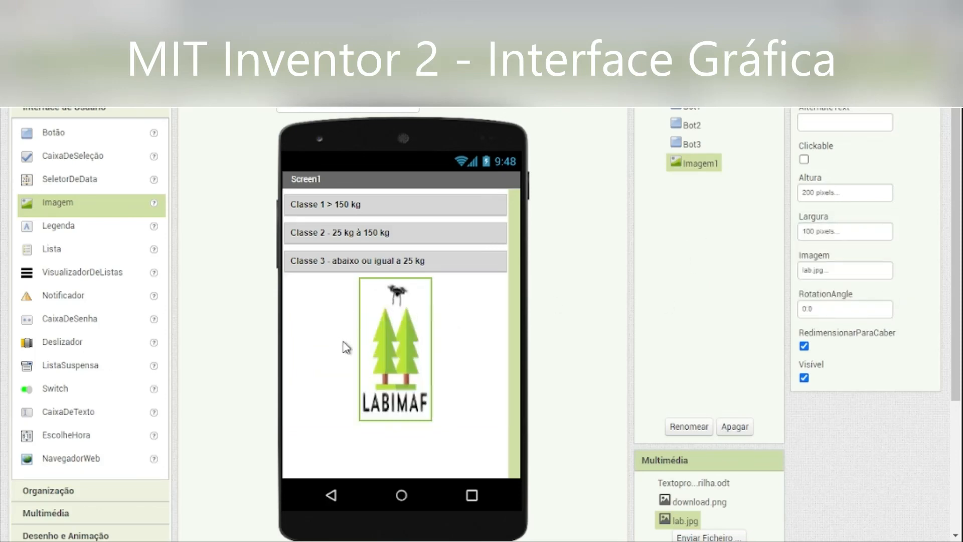
Set the width of the image component below the three buttons to "Preencher principal".
left_click(856, 234)
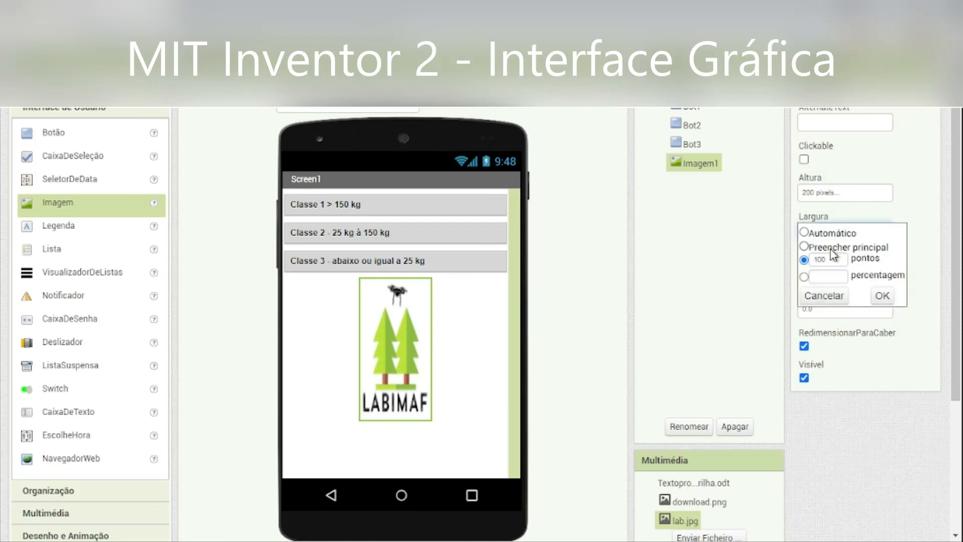
left_click(834, 249)
left_click(882, 297)
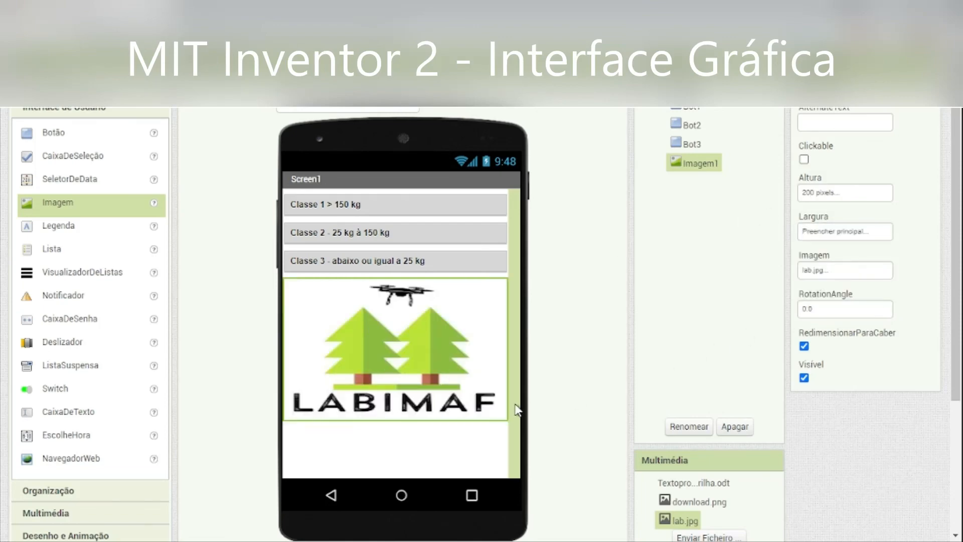
Switch Screen1 from the designer to the blocks editor to view its programming workspace.
scroll(498, 248, "up", 2)
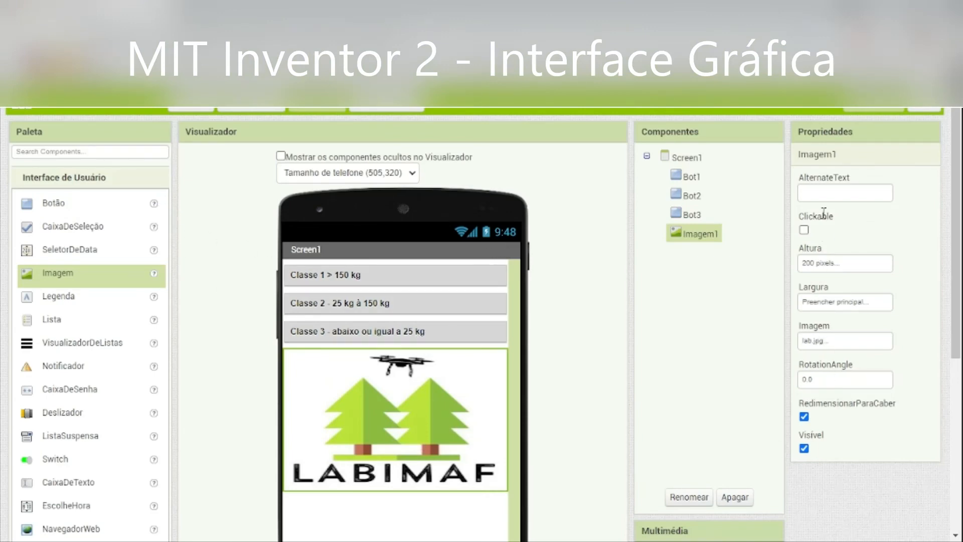
scroll(860, 332, "down", 3)
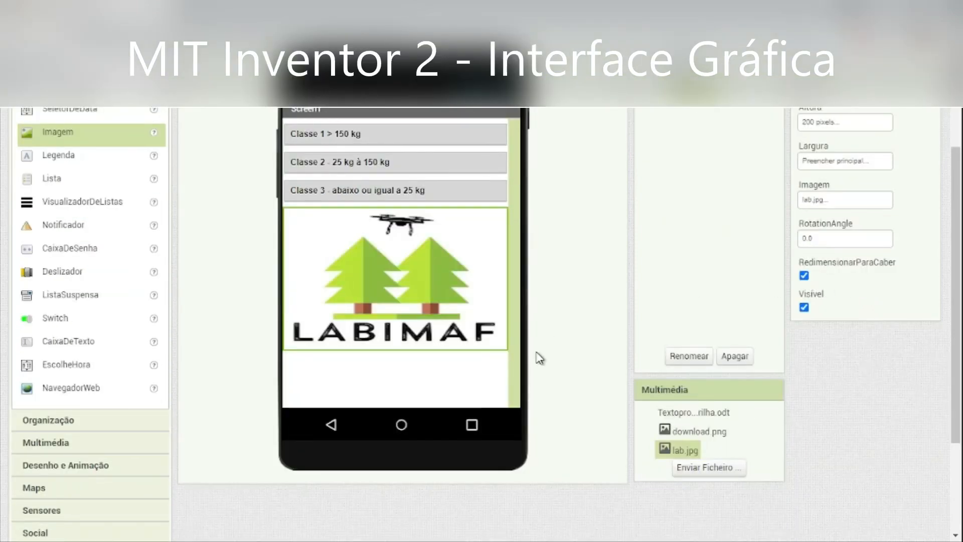
scroll(521, 371, "up", 3)
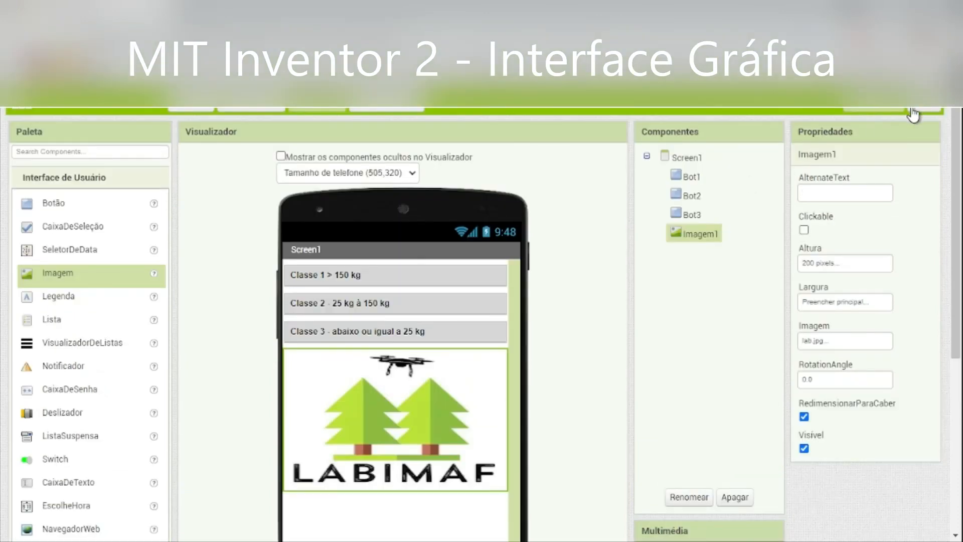
left_click(912, 112)
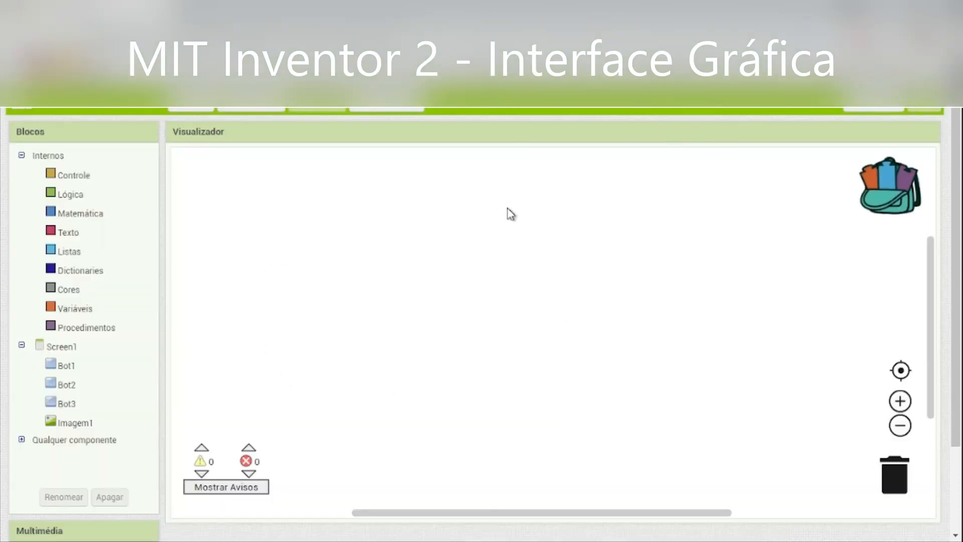
scroll(634, 359, "down", 3)
scroll(631, 365, "up", 5)
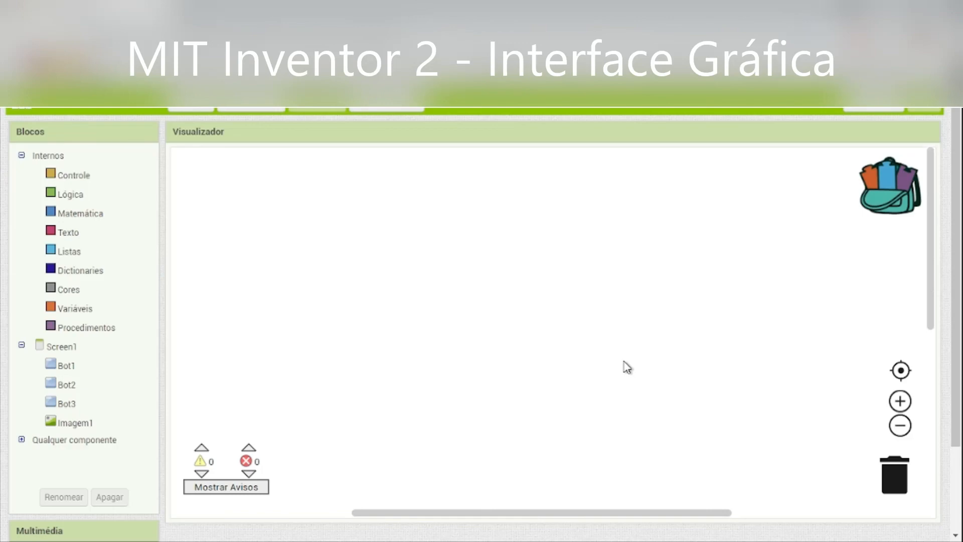